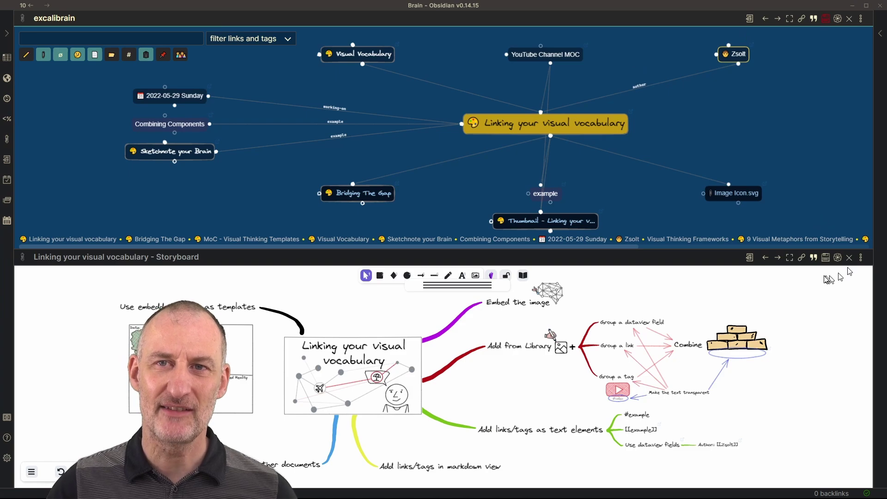
- Refresh the ExcaliBrain graph layout so labels stop overlapping, then show the storyboard full screen
{"action": "left_click", "coordinate": [790, 260]}
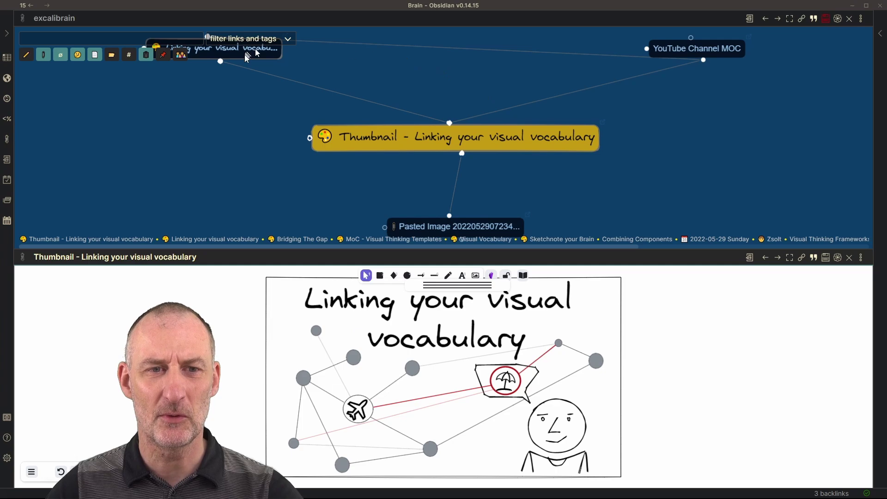
{"action": "left_click", "coordinate": [273, 163]}
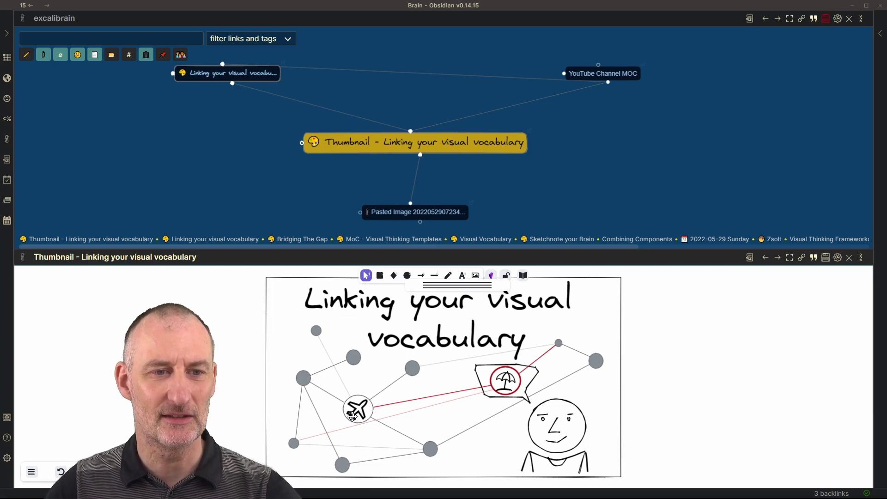
{"action": "left_click", "coordinate": [196, 240]}
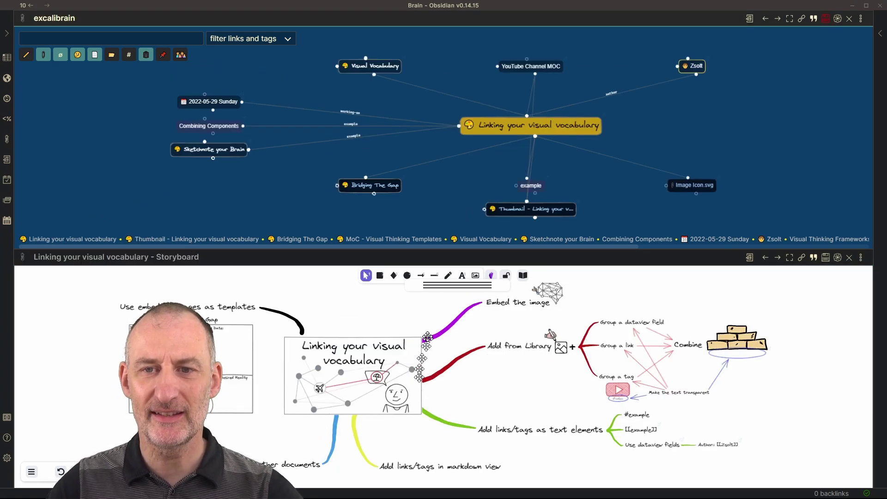
{"action": "left_click", "coordinate": [789, 257]}
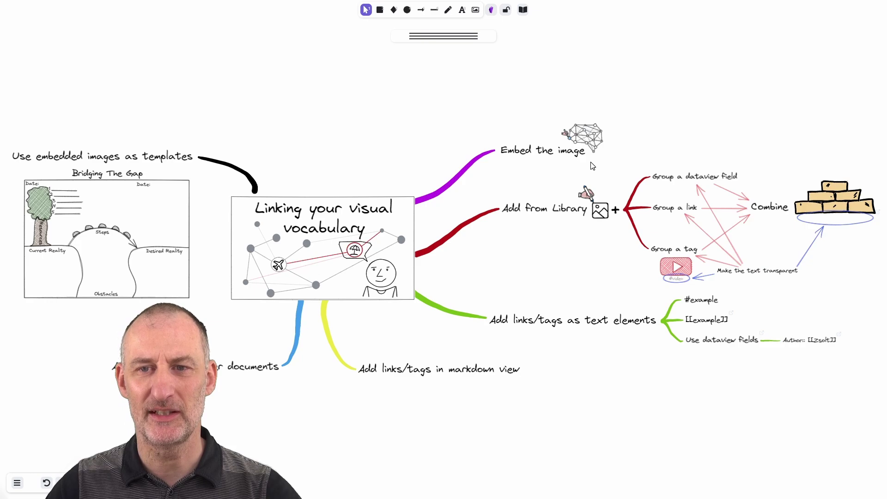
- Open the drawing behind the embedded brain sketch, then return to the Linking your visual vocabulary storyboard
{"action": "left_click", "coordinate": [587, 137]}
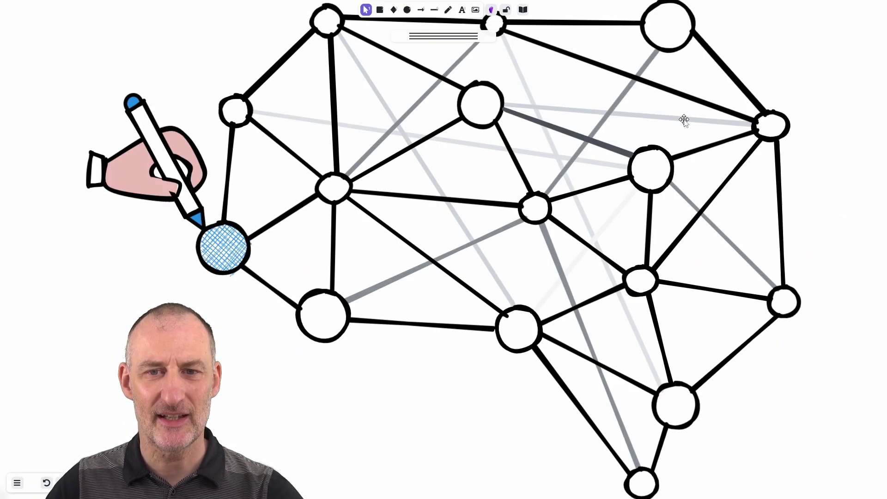
{"action": "key", "text": "Escape"}
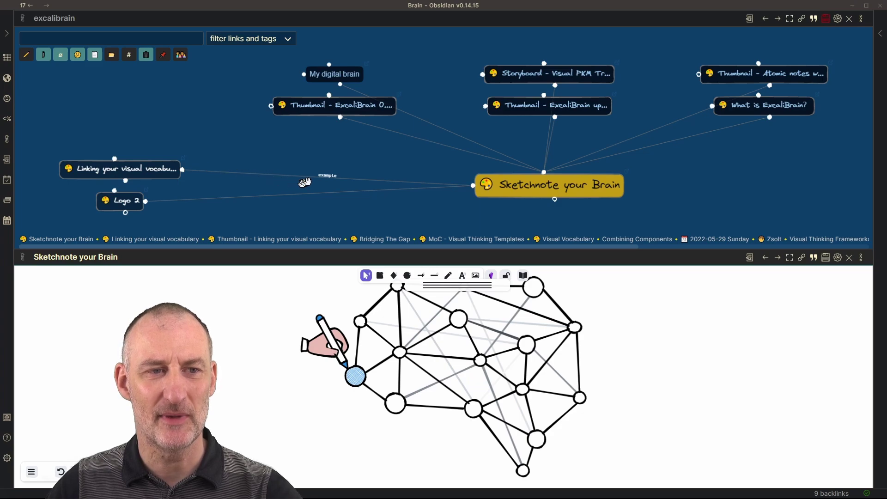
{"action": "left_click", "coordinate": [136, 167]}
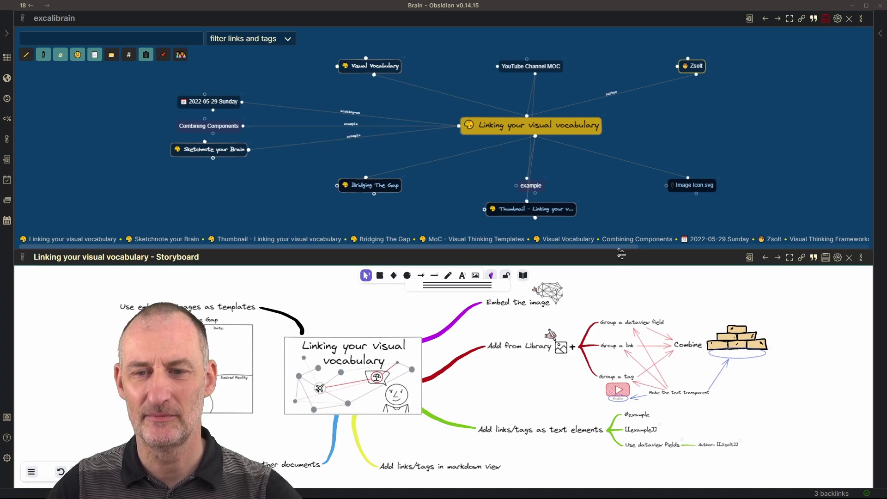
- Show the storyboard full screen and browse the personal drawing library before closing it
{"action": "left_click", "coordinate": [789, 257]}
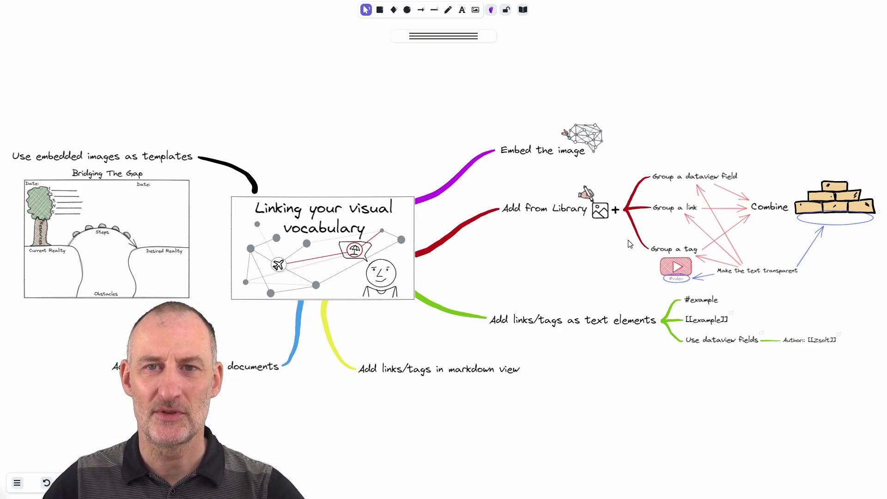
{"action": "left_click", "coordinate": [523, 11]}
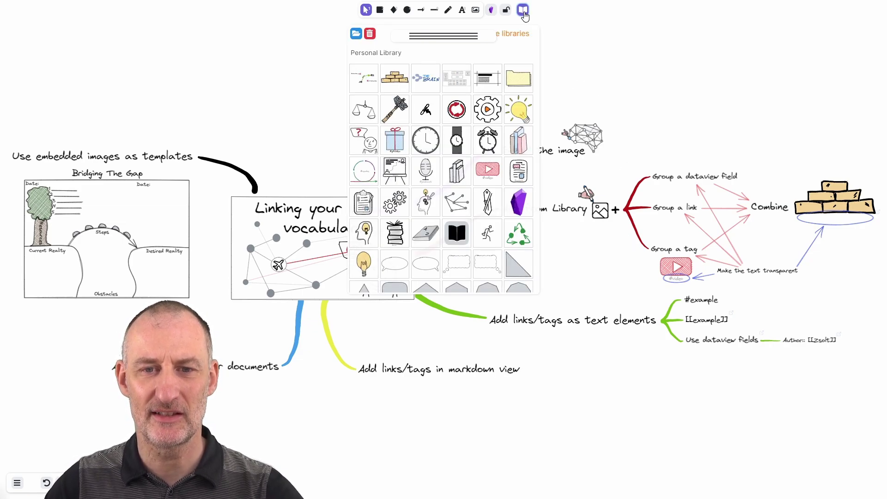
{"action": "scroll", "coordinate": [487, 138], "scroll_direction": "down", "scroll_amount": 10}
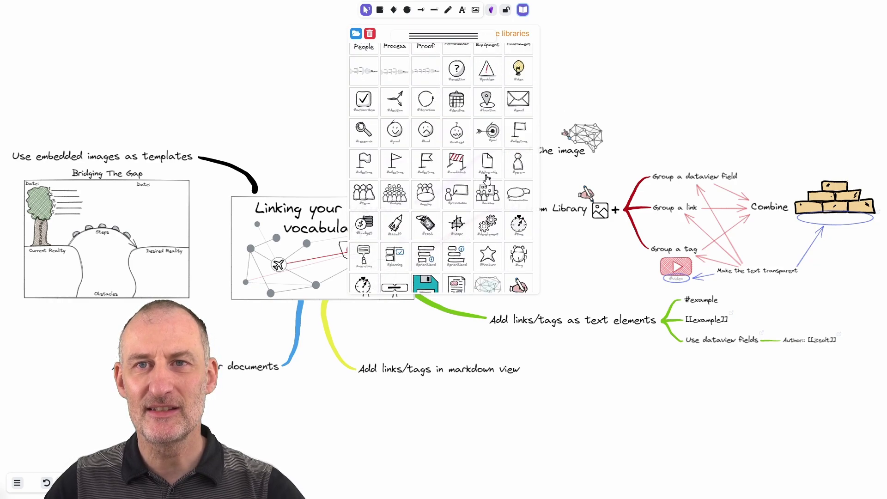
{"action": "scroll", "coordinate": [488, 180], "scroll_direction": "down", "scroll_amount": 10}
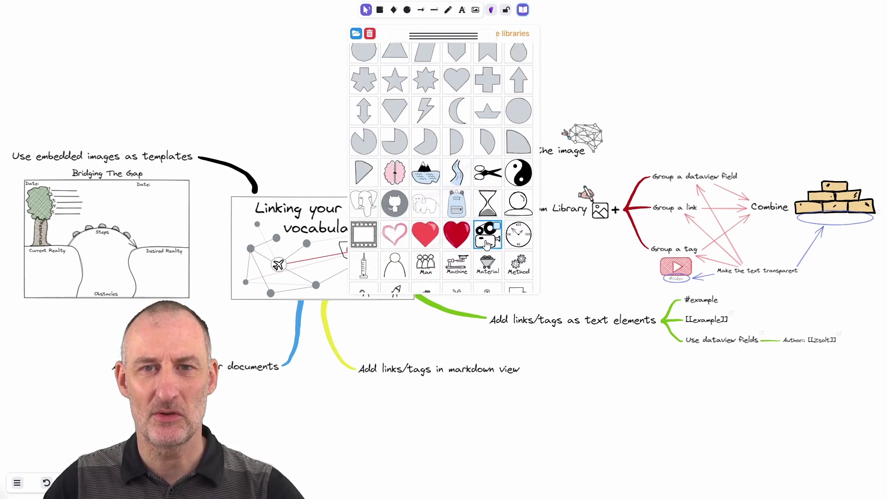
{"action": "left_click", "coordinate": [595, 84]}
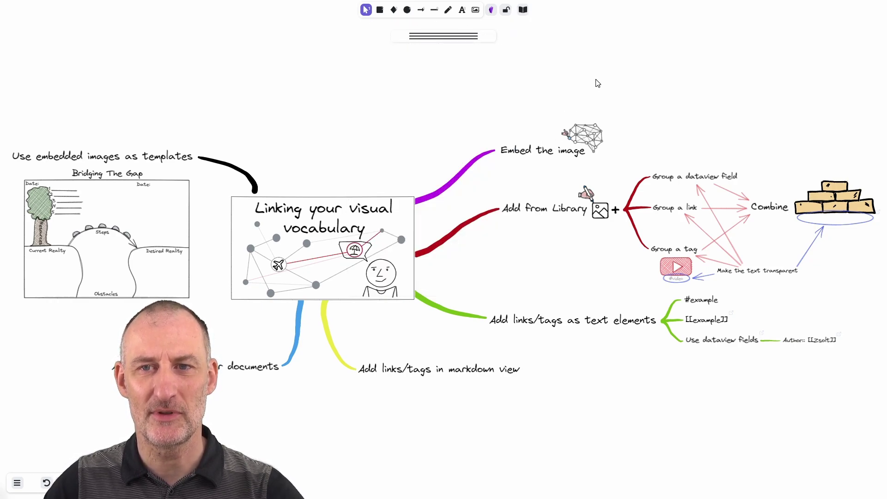
{"action": "left_click", "coordinate": [407, 10]}
{"action": "mouse_move", "coordinate": [619, 45]}
{"action": "left_mouse_down"}
{"action": "mouse_move", "coordinate": [649, 83]}
{"action": "mouse_move", "coordinate": [683, 86]}
{"action": "mouse_move", "coordinate": [673, 90]}
{"action": "left_mouse_up"}
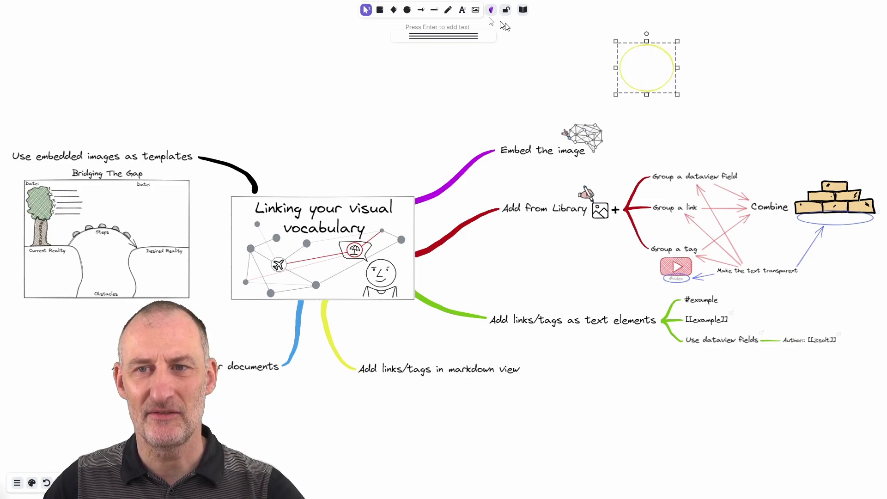
{"action": "left_click", "coordinate": [394, 9]}
{"action": "left_click_drag", "start_coordinate": [639, 58], "coordinate": [663, 86]}
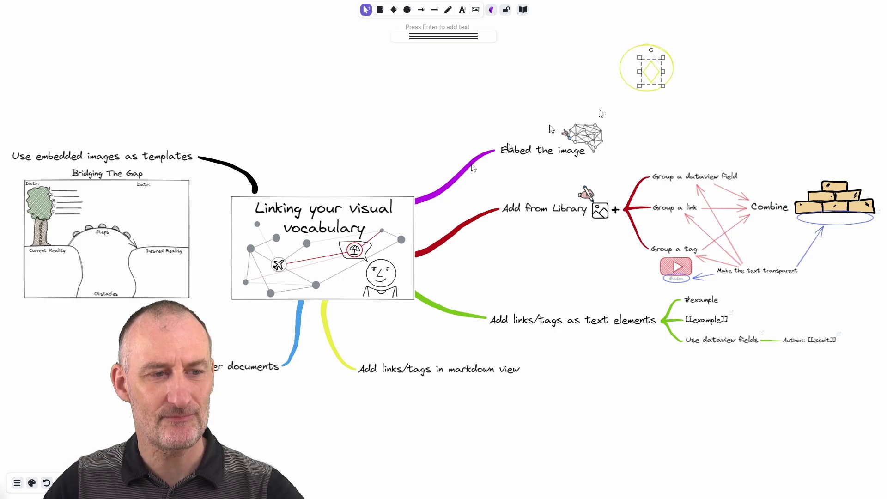
{"action": "left_click", "coordinate": [33, 482]}
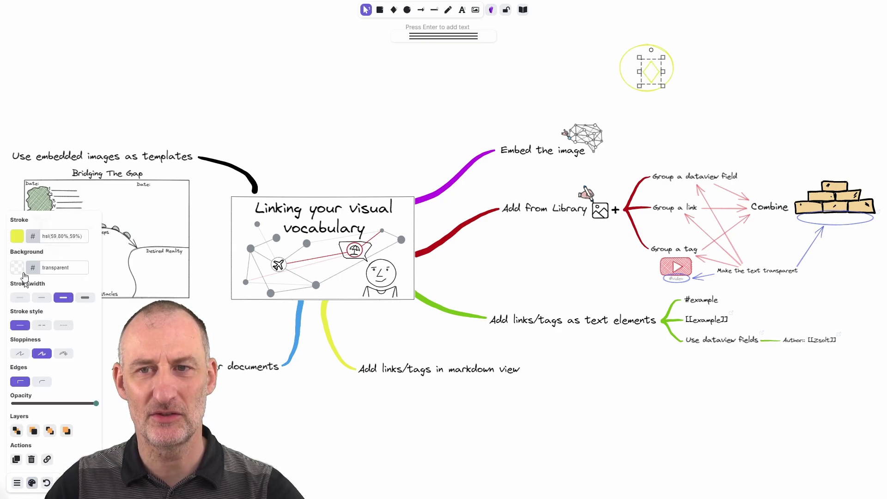
{"action": "left_click", "coordinate": [18, 237]}
{"action": "left_click", "coordinate": [36, 254]}
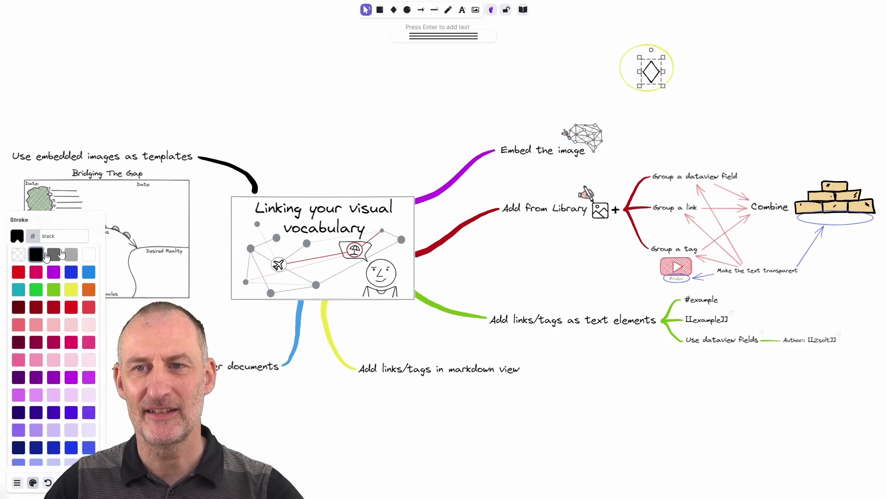
{"action": "left_click", "coordinate": [697, 85]}
{"action": "left_click_drag", "start_coordinate": [709, 113], "coordinate": [588, 32]}
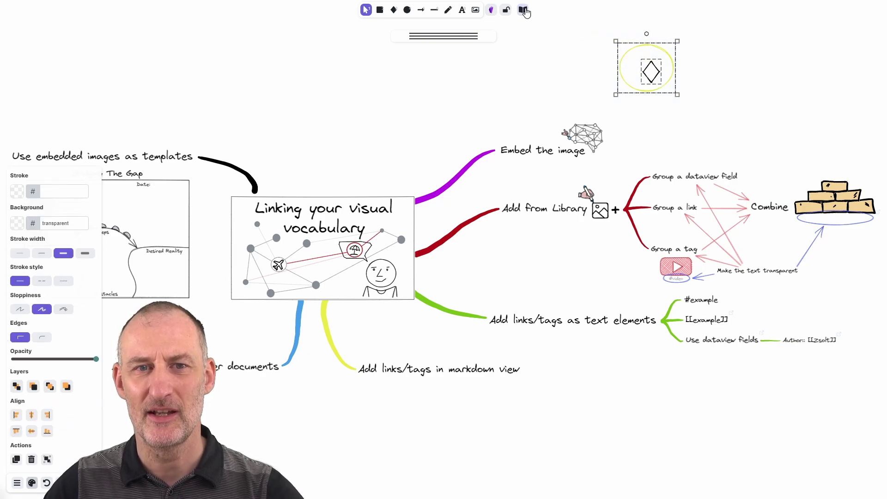
{"action": "left_click", "coordinate": [523, 11]}
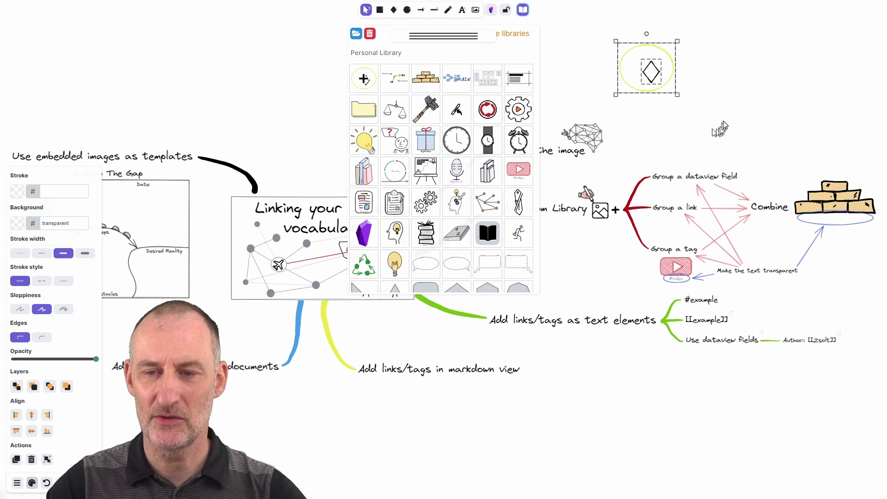
{"action": "left_click_drag", "start_coordinate": [736, 120], "coordinate": [599, 35]}
{"action": "left_click", "coordinate": [599, 36]}
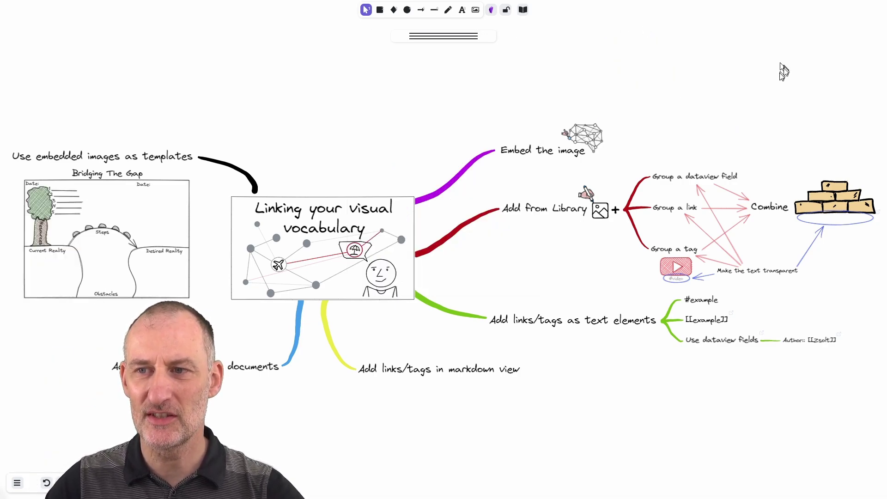
{"action": "scroll", "coordinate": [785, 111], "scroll_direction": "right", "scroll_amount": 5}
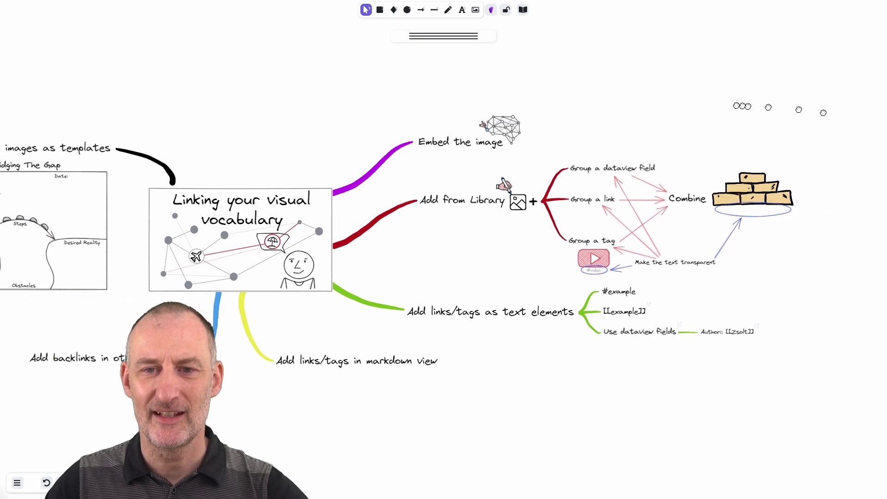
{"action": "scroll", "coordinate": [660, 247], "scroll_direction": "up", "scroll_amount": 3}
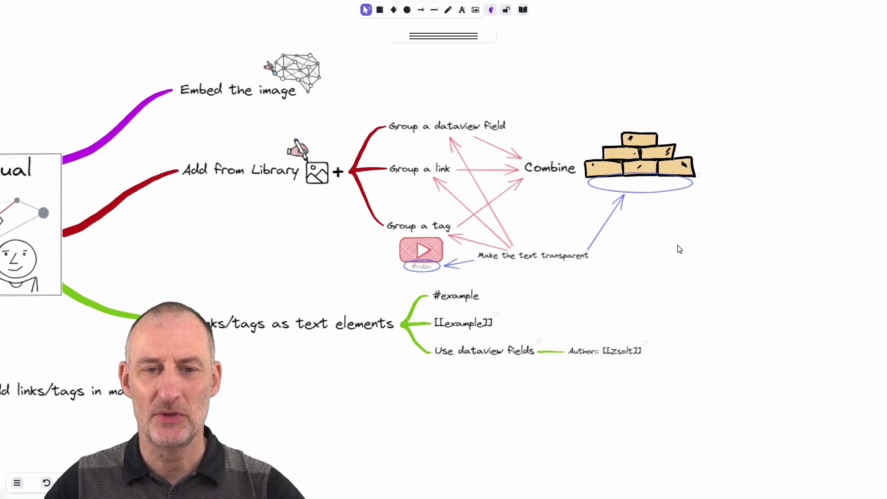
{"action": "scroll", "coordinate": [679, 249], "scroll_direction": "up", "scroll_amount": 1}
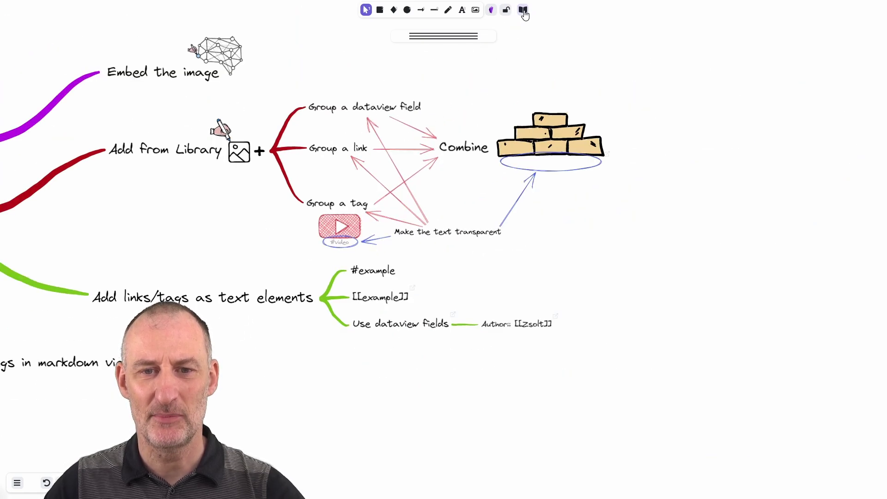
{"action": "left_click", "coordinate": [523, 11]}
{"action": "scroll", "coordinate": [466, 194], "scroll_direction": "down", "scroll_amount": 10}
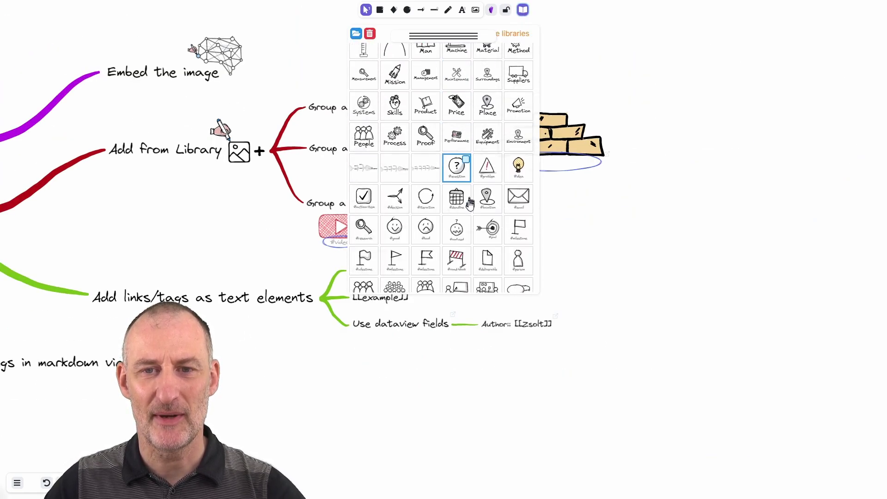
{"action": "scroll", "coordinate": [462, 203], "scroll_direction": "down", "scroll_amount": 3}
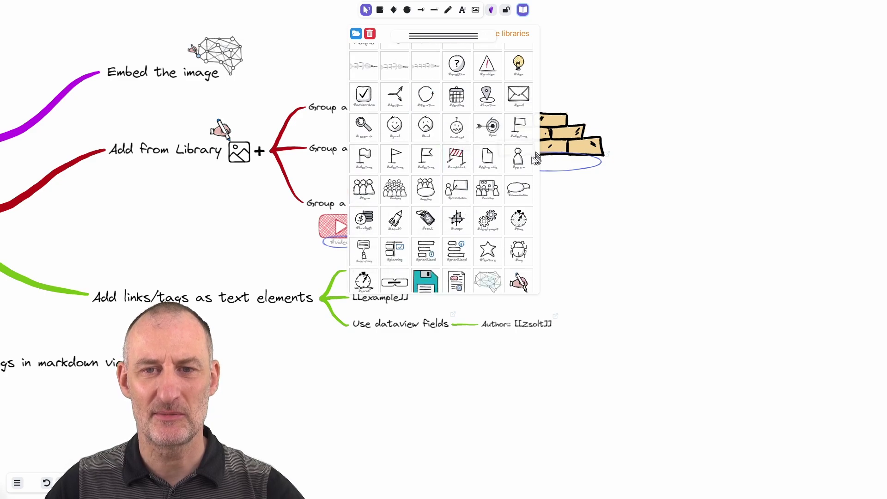
{"action": "left_click_drag", "start_coordinate": [518, 160], "coordinate": [226, 205]}
{"action": "left_click", "coordinate": [230, 250]}
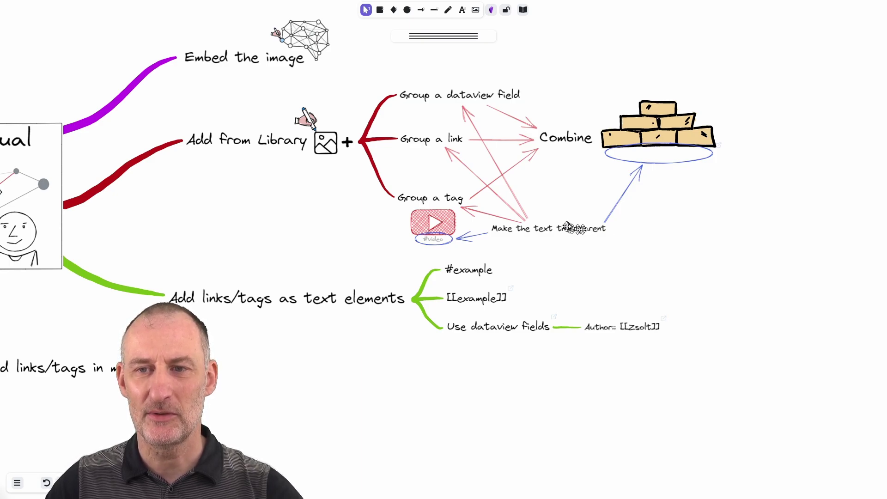
- Select the hidden caption inside the brick stack and set its stroke colour to black
{"action": "left_click", "coordinate": [673, 154]}
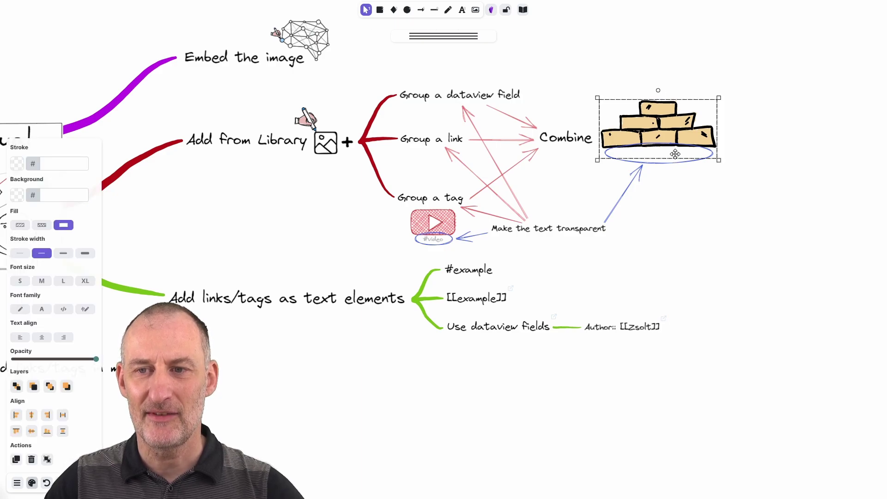
{"action": "double_click", "coordinate": [675, 153]}
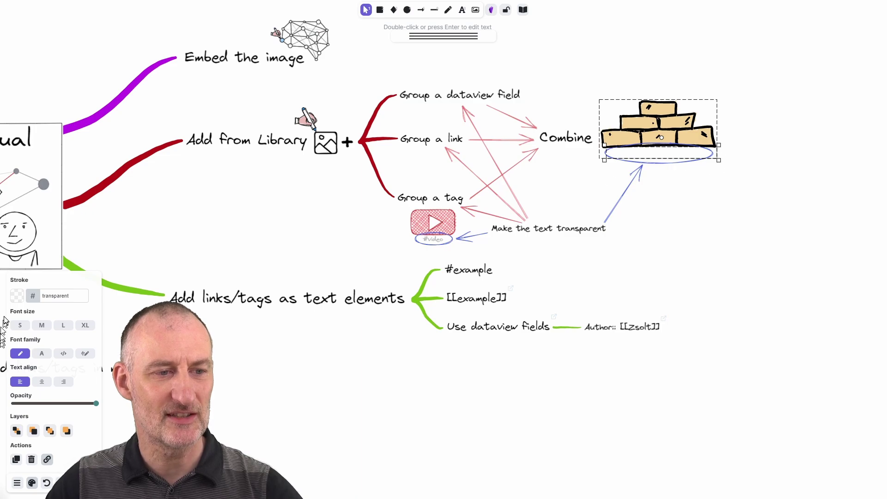
{"action": "left_click", "coordinate": [16, 297]}
{"action": "left_click", "coordinate": [33, 316]}
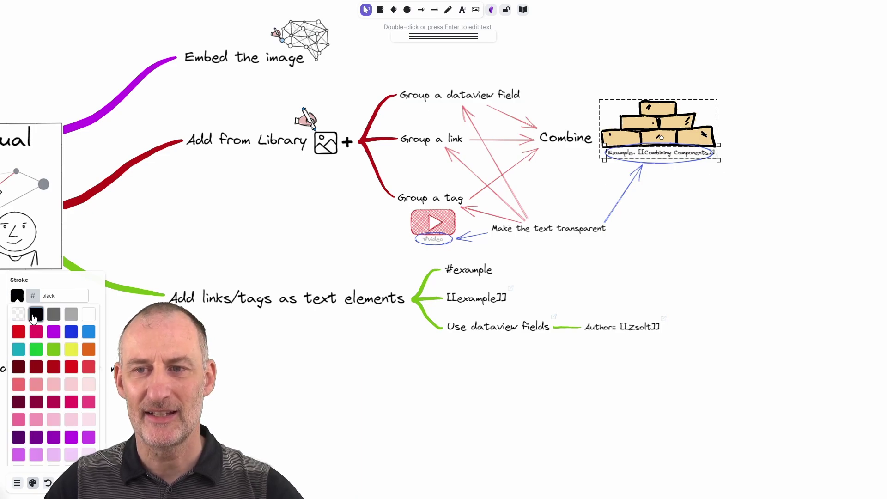
{"action": "left_click", "coordinate": [697, 272]}
{"action": "scroll", "coordinate": [749, 146], "scroll_direction": "up", "scroll_amount": 5}
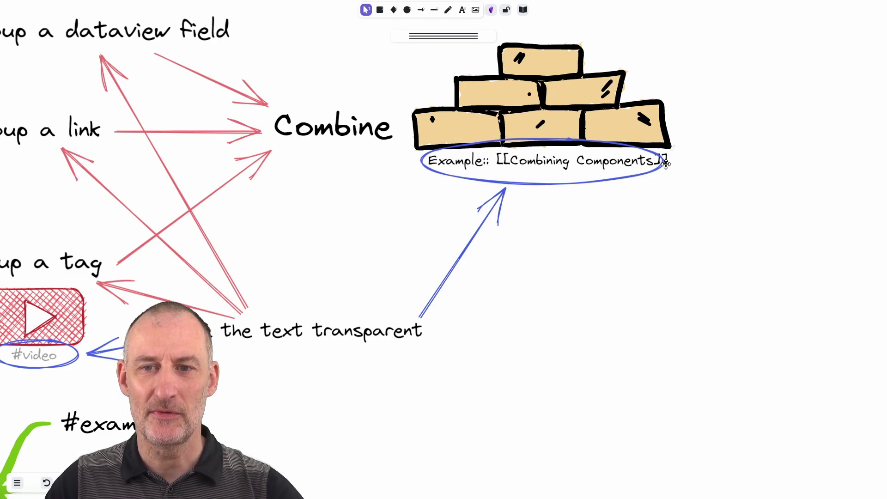
- Set the brick stack caption's stroke colour back to transparent
{"action": "left_click", "coordinate": [616, 165]}
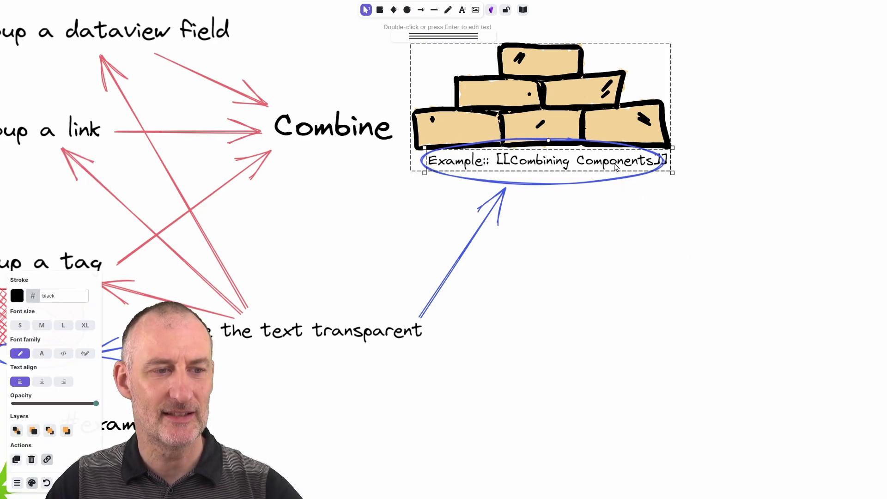
{"action": "left_click", "coordinate": [18, 296]}
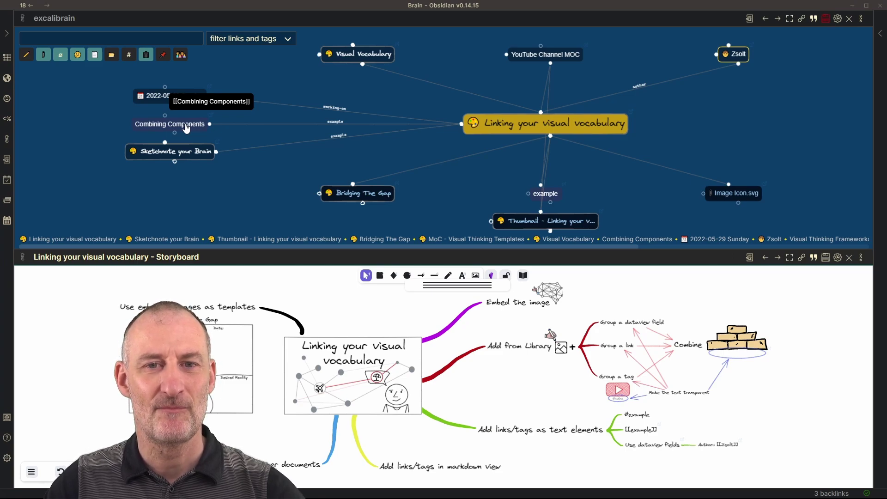
{"action": "left_click", "coordinate": [186, 129]}
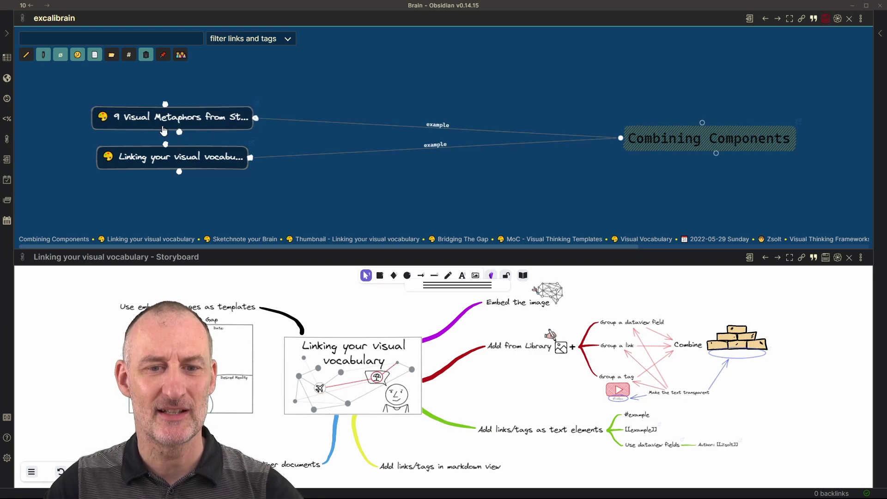
{"action": "left_click", "coordinate": [163, 122]}
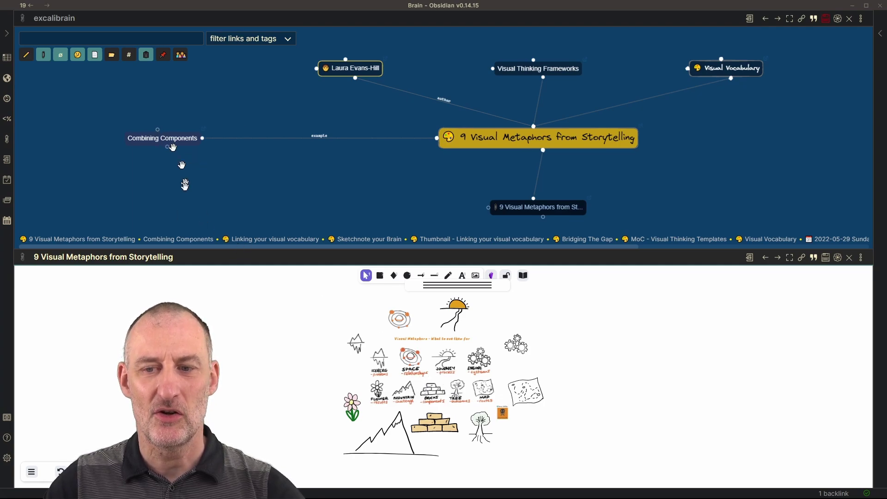
{"action": "left_click", "coordinate": [271, 239]}
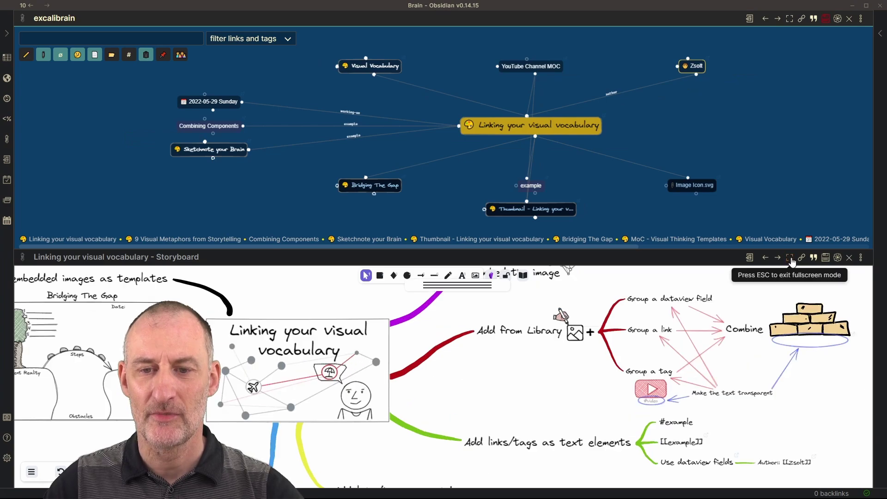
{"action": "left_click", "coordinate": [789, 257]}
{"action": "scroll", "coordinate": [577, 370], "scroll_direction": "up", "scroll_amount": 3}
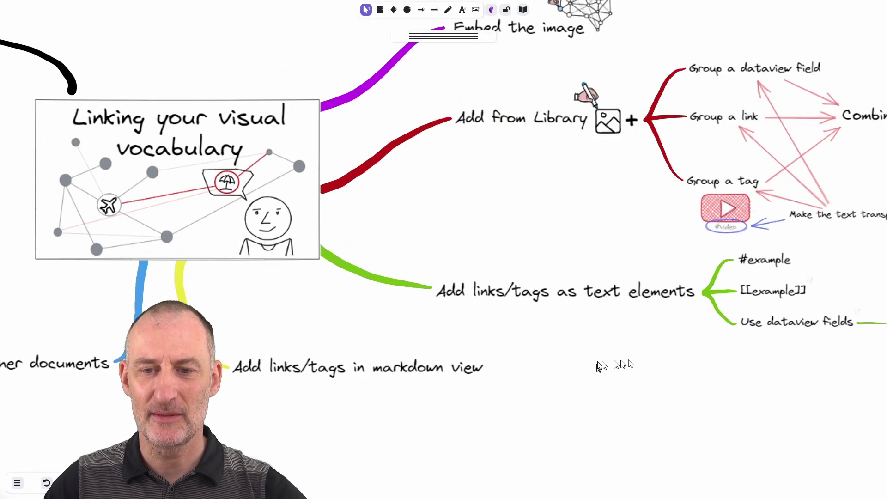
{"action": "left_click_drag", "start_coordinate": [762, 386], "coordinate": [530, 375]}
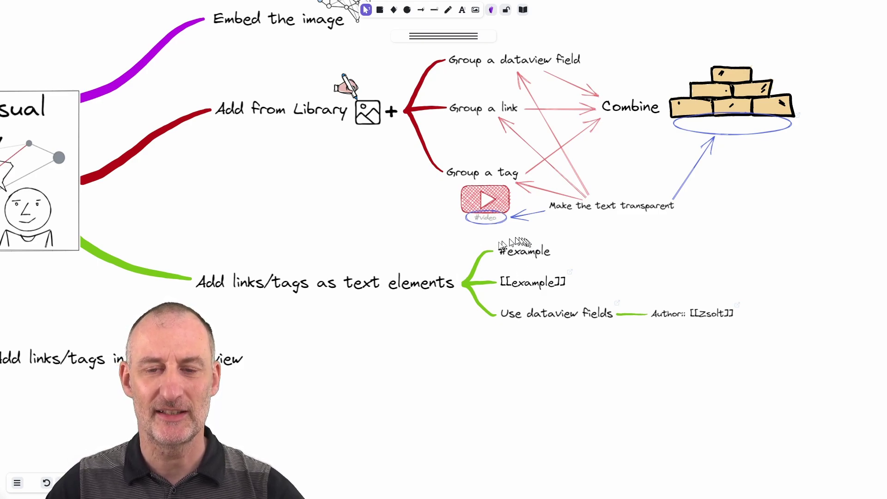
{"action": "left_click", "coordinate": [526, 253]}
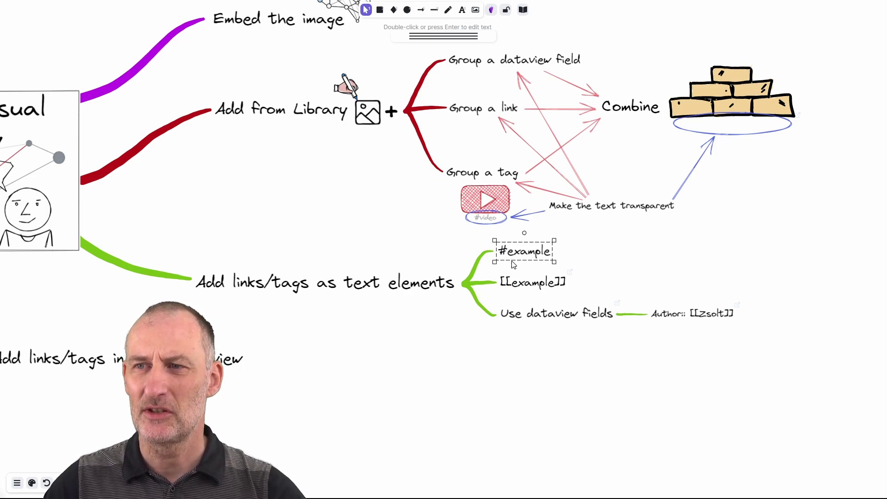
{"action": "key", "text": "Escape"}
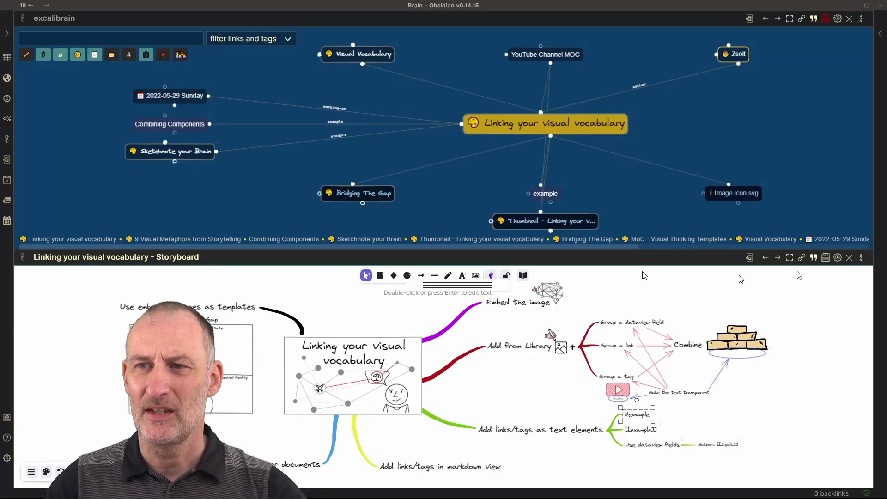
{"action": "left_click", "coordinate": [880, 33]}
{"action": "scroll", "coordinate": [249, 145], "scroll_direction": "down", "scroll_amount": 1}
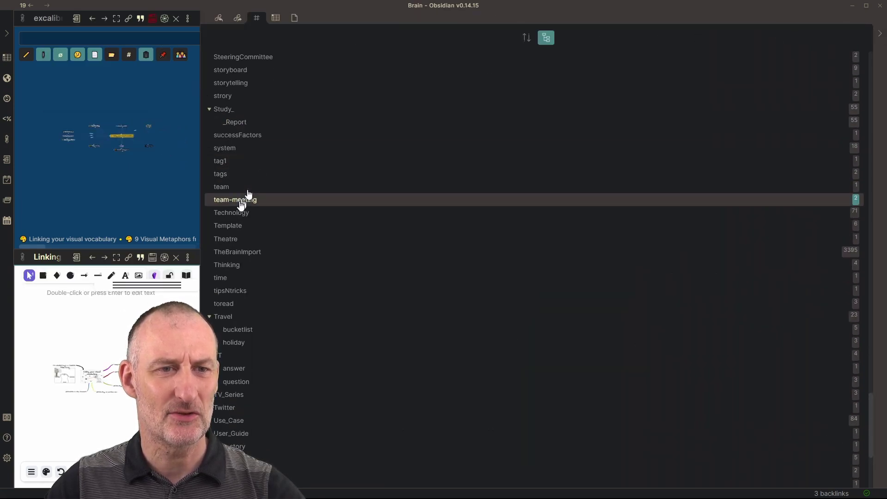
{"action": "scroll", "coordinate": [241, 203], "scroll_direction": "up", "scroll_amount": 20}
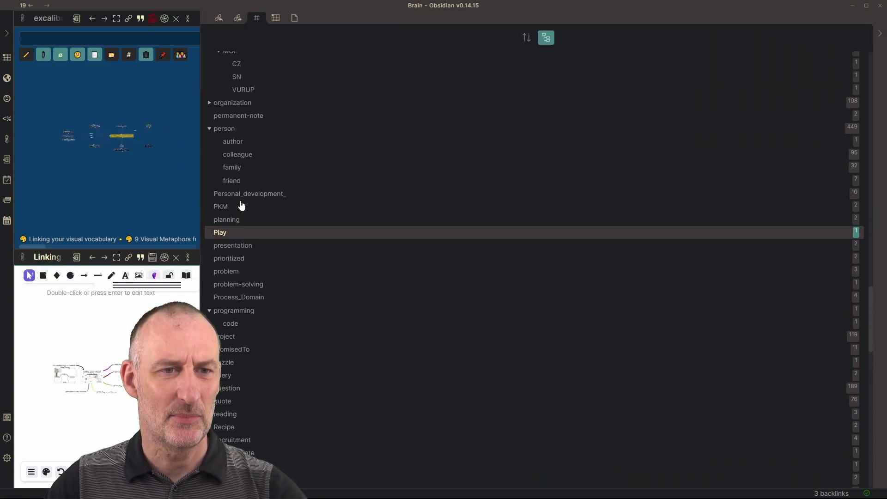
{"action": "scroll", "coordinate": [241, 204], "scroll_direction": "up", "scroll_amount": 20}
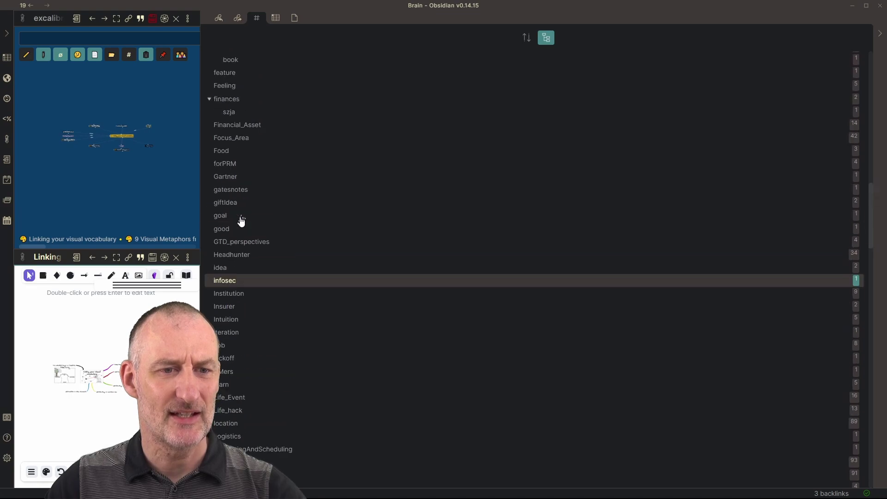
{"action": "scroll", "coordinate": [241, 231], "scroll_direction": "up", "scroll_amount": 10}
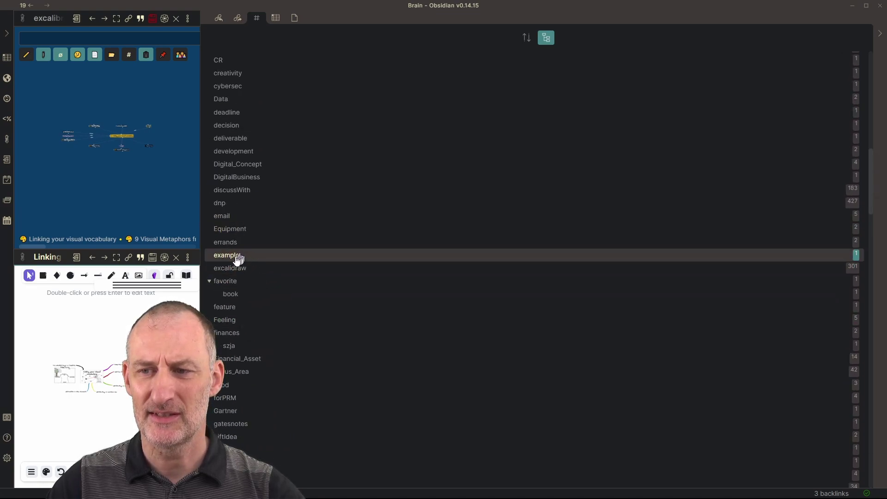
{"action": "left_click", "coordinate": [856, 258]}
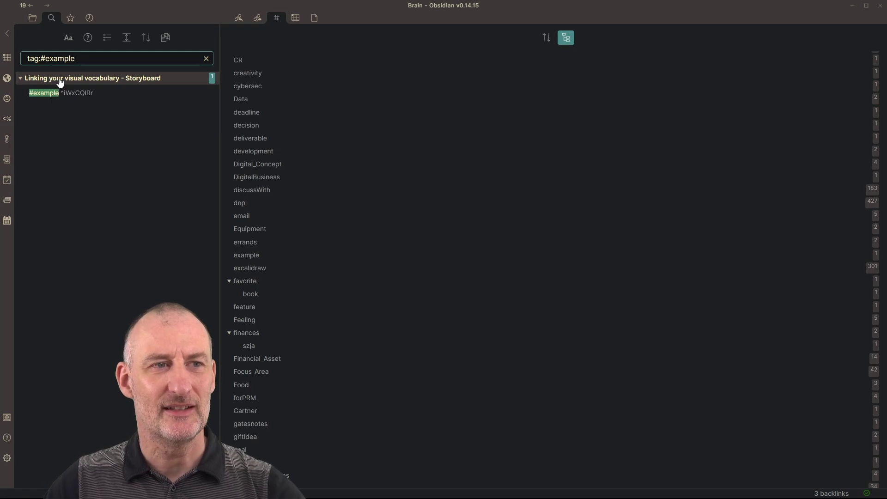
{"action": "left_click", "coordinate": [7, 34]}
{"action": "left_click", "coordinate": [879, 33]}
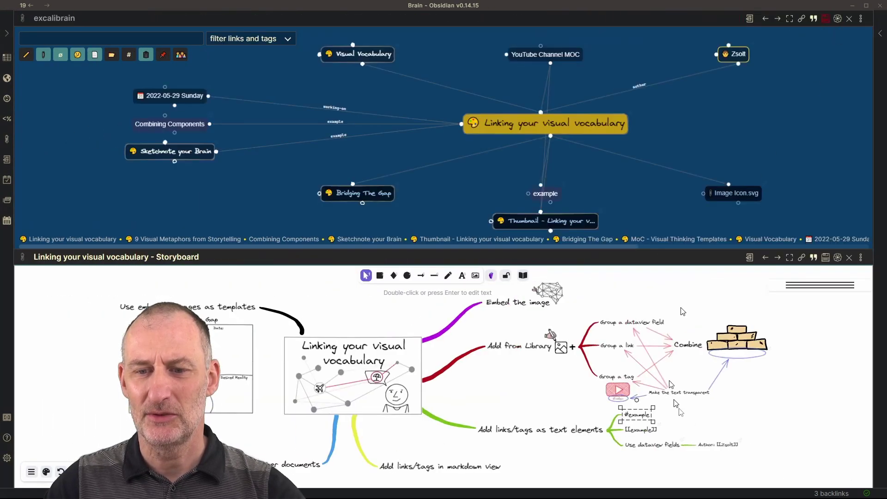
{"action": "left_click", "coordinate": [789, 257]}
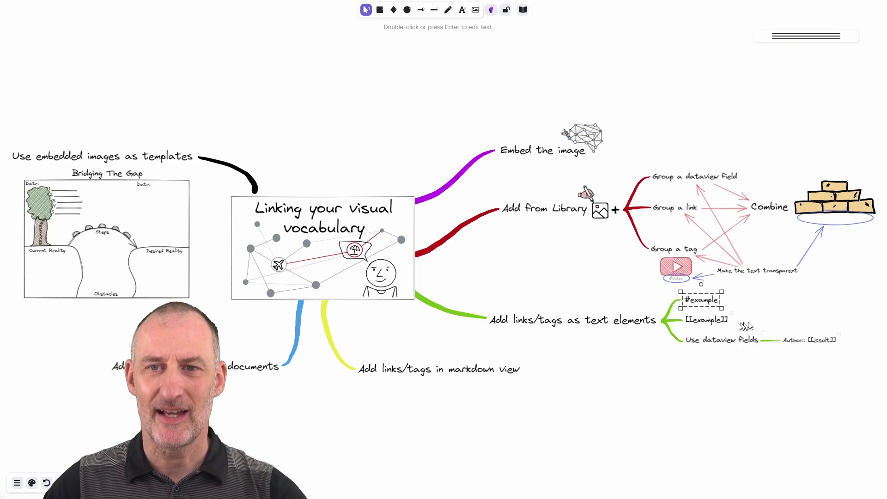
{"action": "left_click", "coordinate": [644, 76]}
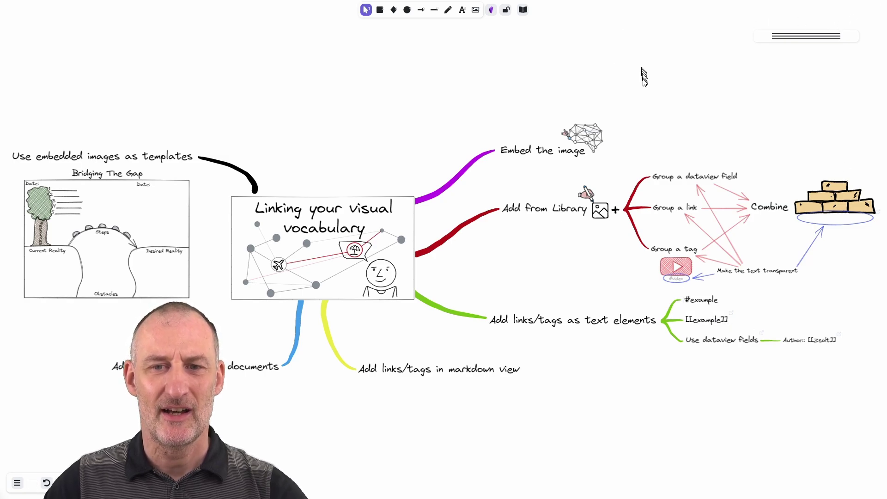
{"action": "key", "text": "Escape"}
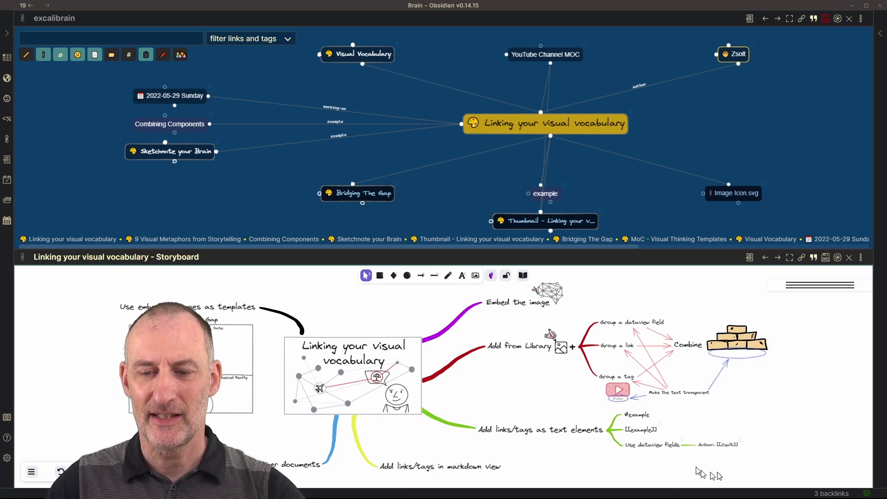
- Inspect the Author dataview field and pan the ExcaliBrain graph to show the author node
{"action": "scroll", "coordinate": [757, 457], "scroll_direction": "up", "scroll_amount": 15}
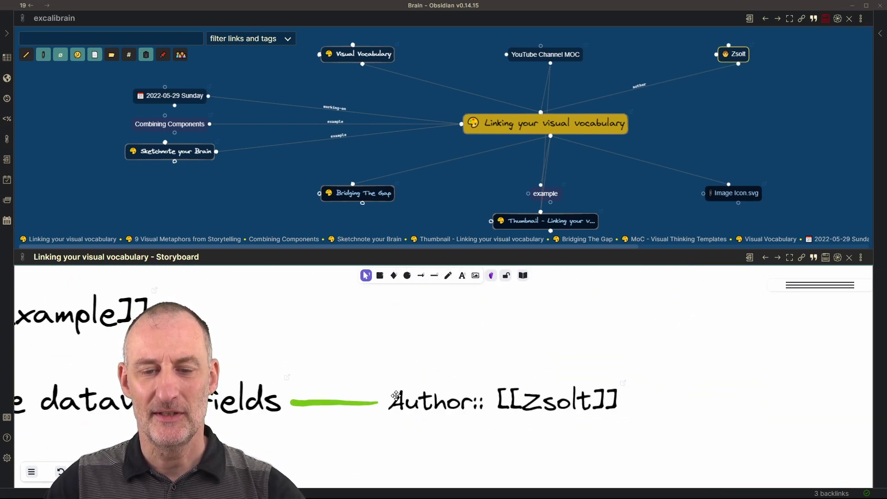
{"action": "left_click", "coordinate": [413, 400]}
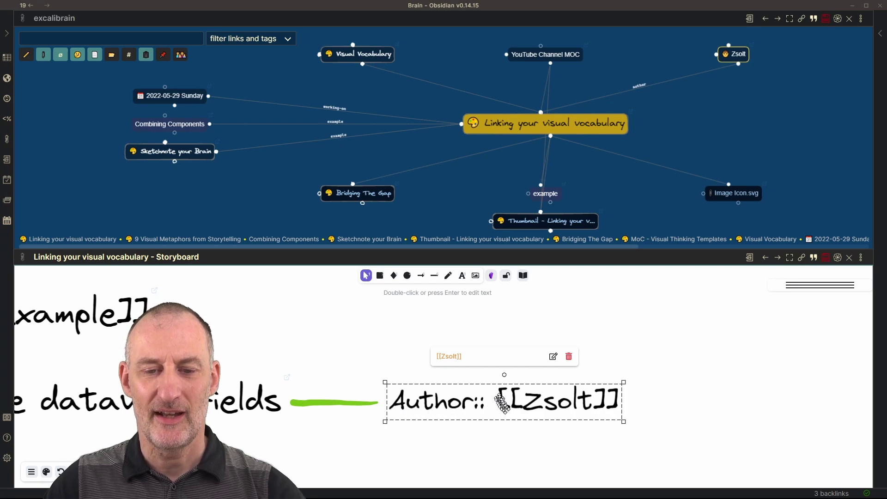
{"action": "left_click", "coordinate": [477, 444]}
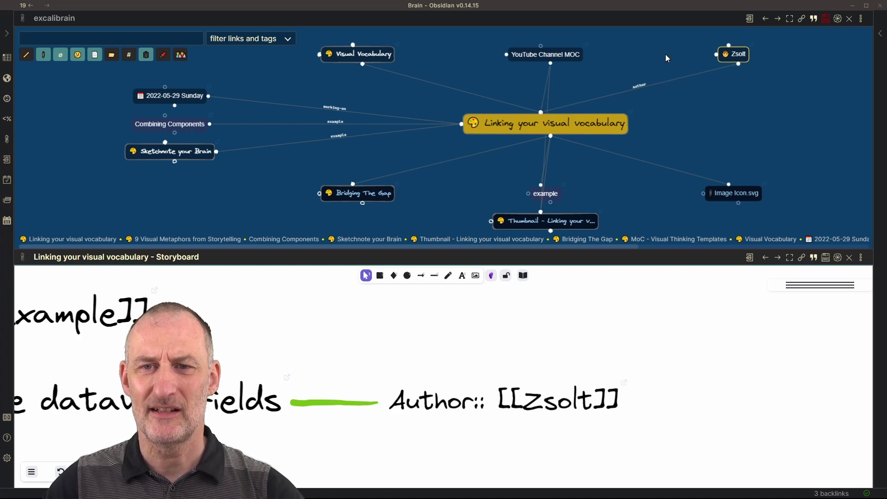
{"action": "scroll", "coordinate": [685, 101], "scroll_direction": "up", "scroll_amount": 5}
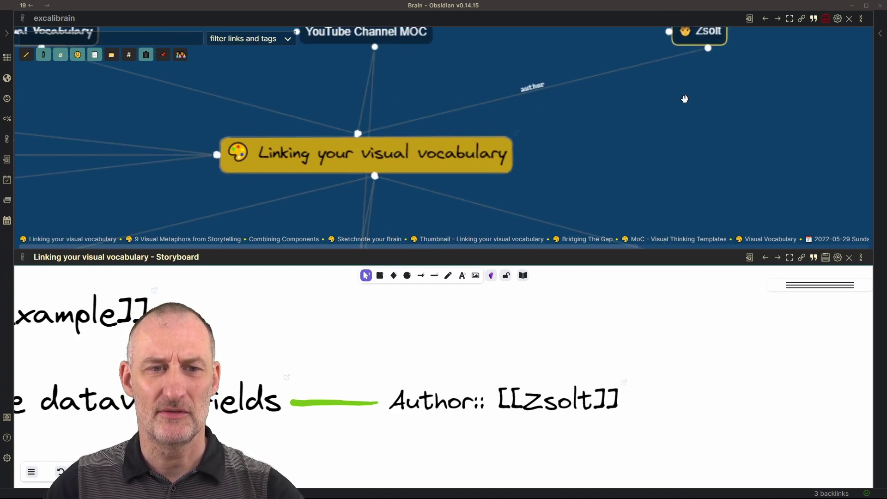
{"action": "left_click_drag", "start_coordinate": [657, 100], "coordinate": [643, 161]}
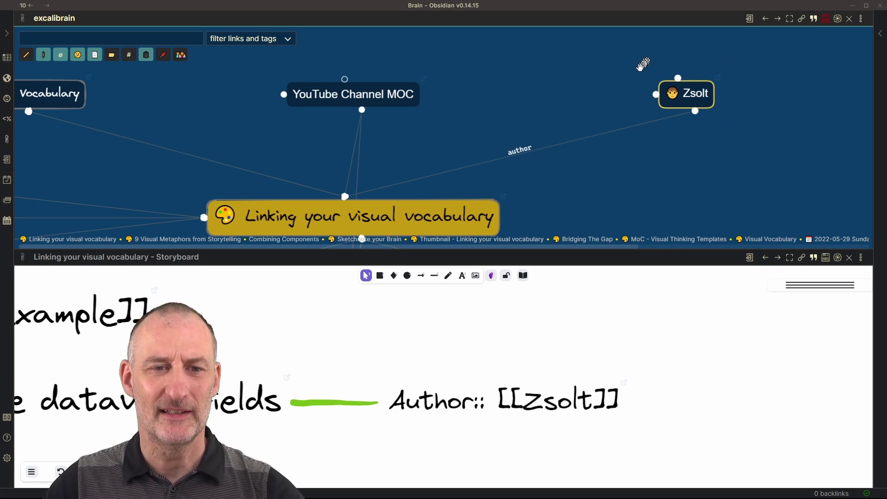
- Zoom out the storyboard canvas and pan right to show the sketches and link branches
{"action": "scroll", "coordinate": [575, 333], "scroll_direction": "down", "scroll_amount": 5}
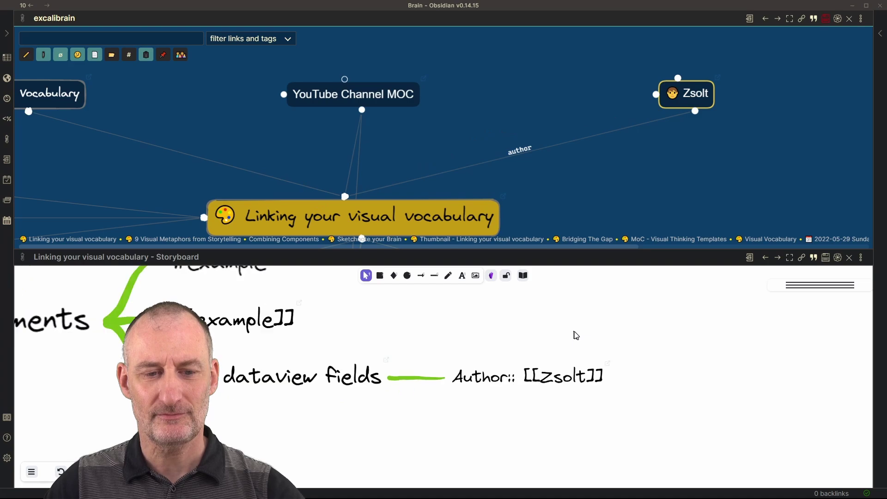
{"action": "scroll", "coordinate": [578, 336], "scroll_direction": "down", "scroll_amount": 3}
{"action": "scroll", "coordinate": [287, 418], "scroll_direction": "down", "scroll_amount": 2}
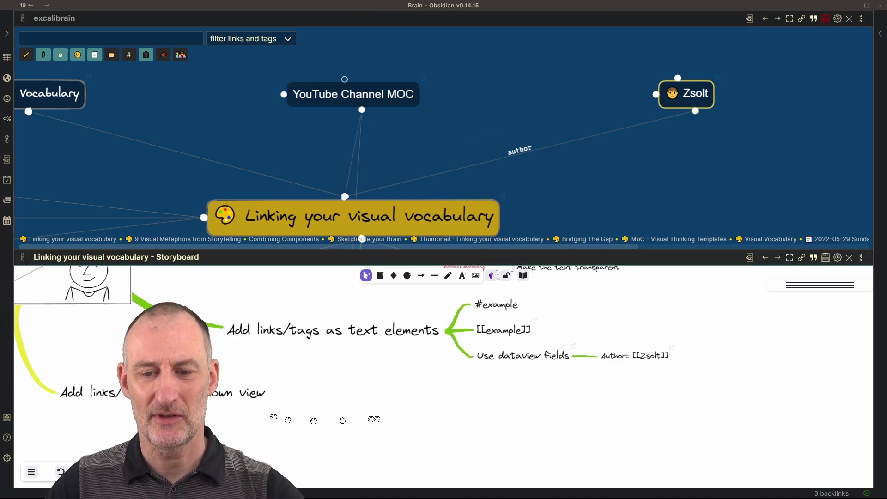
{"action": "mouse_move", "coordinate": [296, 418]}
{"action": "left_mouse_down"}
{"action": "mouse_move", "coordinate": [785, 459]}
{"action": "mouse_move", "coordinate": [790, 447]}
{"action": "left_mouse_up"}
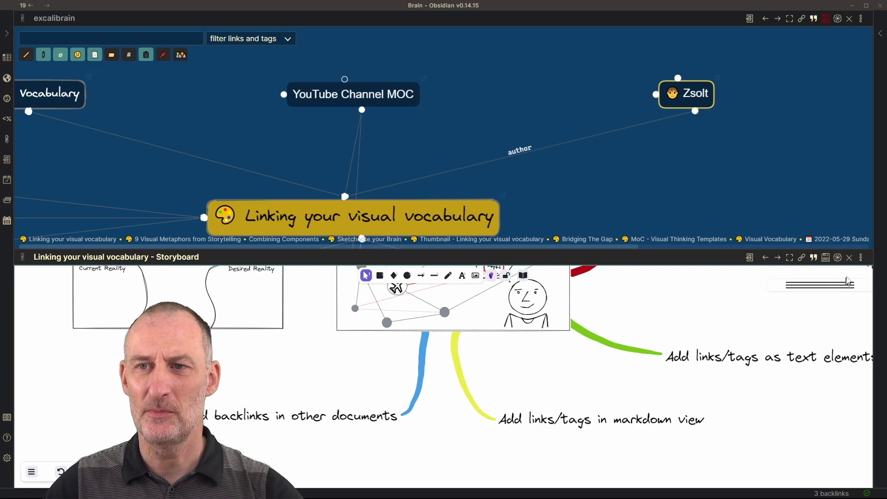
- Open the storyboard note as Markdown and inspect the frontmatter above the Text Elements heading
{"action": "left_click", "coordinate": [860, 264]}
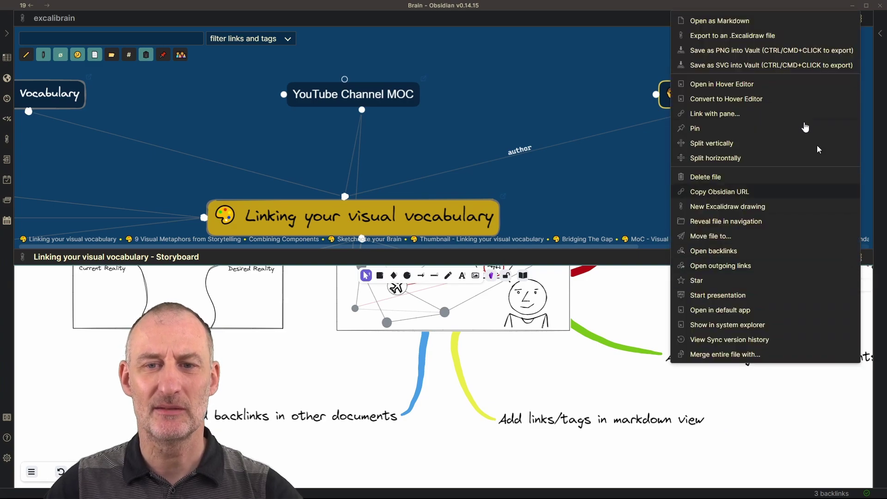
{"action": "left_click", "coordinate": [756, 20]}
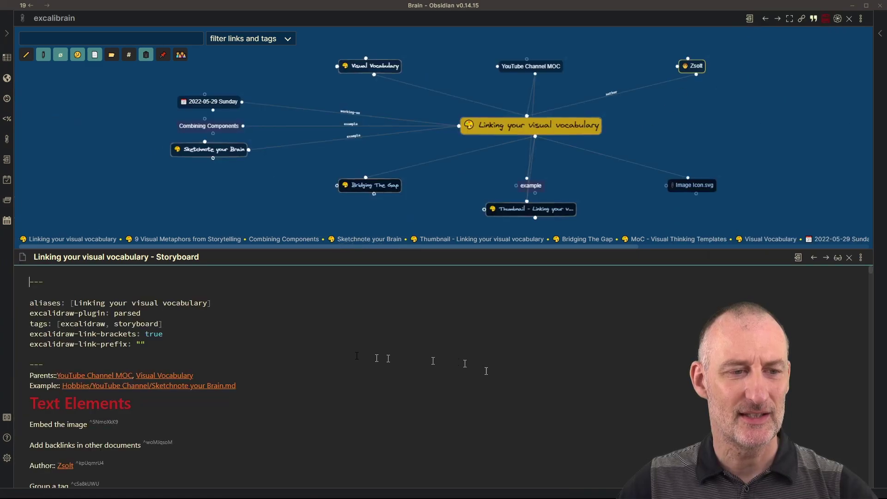
{"action": "scroll", "coordinate": [185, 300], "scroll_direction": "down", "scroll_amount": 2}
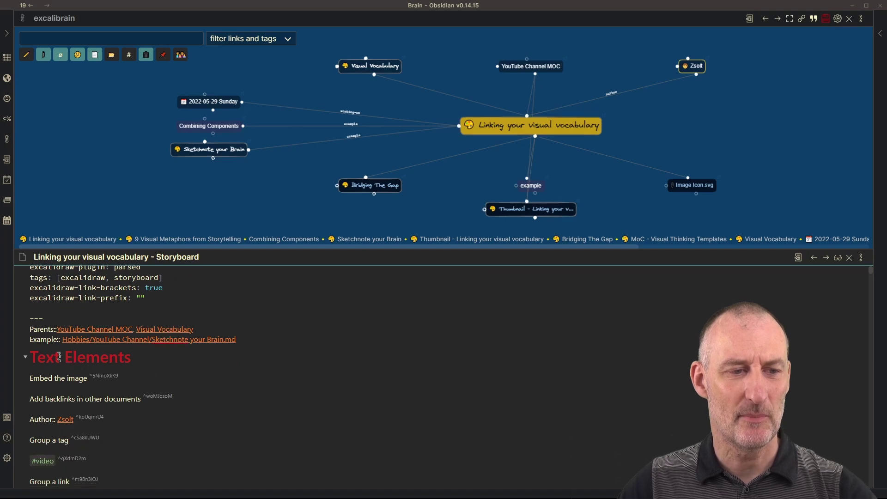
{"action": "left_click", "coordinate": [63, 355]}
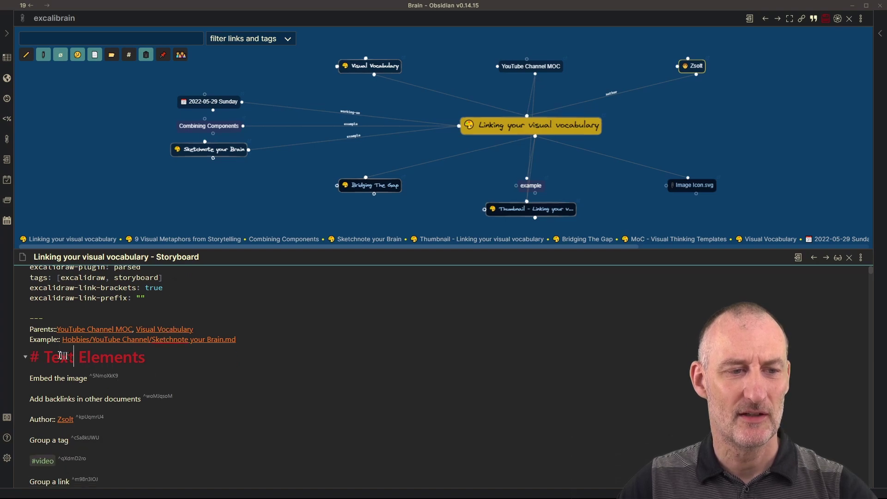
{"action": "left_click", "coordinate": [29, 356]}
{"action": "left_click_drag", "start_coordinate": [235, 350], "coordinate": [51, 291]}
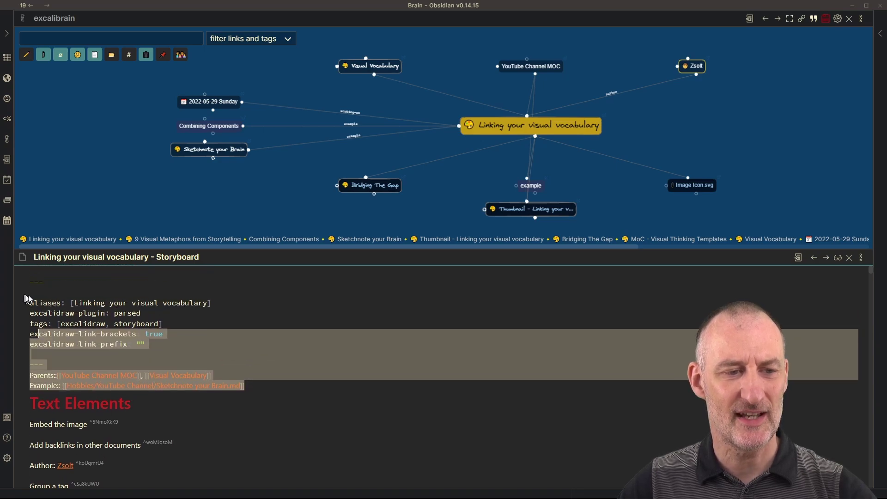
{"action": "left_click", "coordinate": [55, 365]}
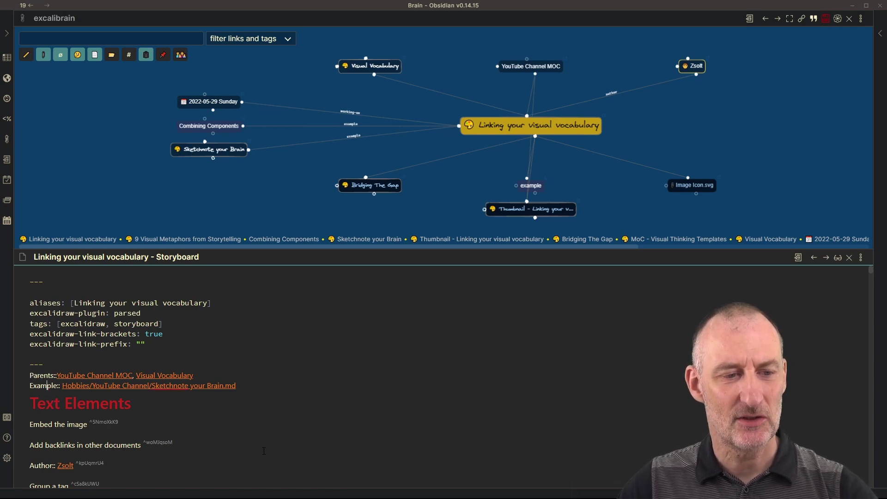
- Add blank lines above the Text Elements heading, then remove them again
{"action": "left_click", "coordinate": [131, 409]}
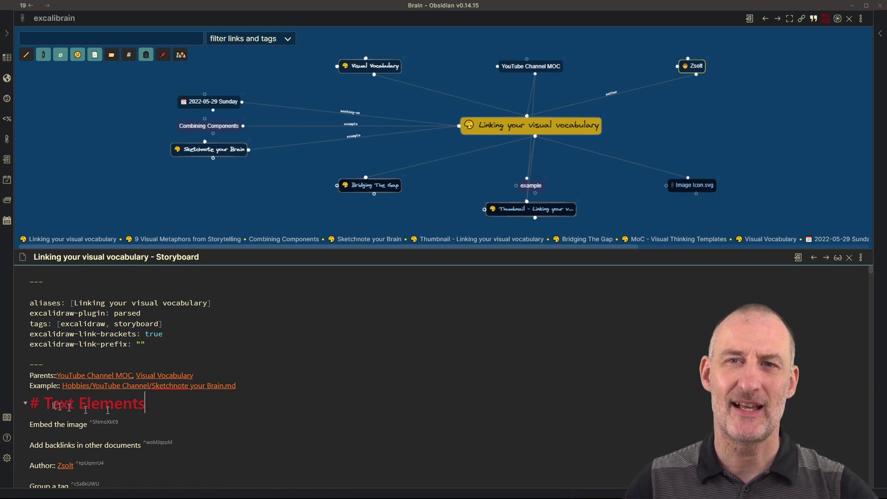
{"action": "left_click", "coordinate": [26, 407]}
{"action": "key", "text": "Return"}
{"action": "key", "text": "Up"}
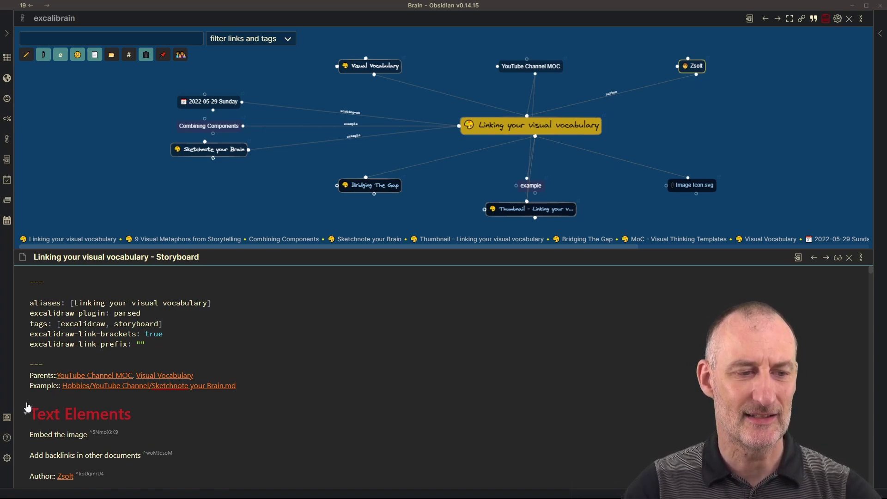
{"action": "key", "text": "Return"}
{"action": "key", "text": "Return"}
{"action": "key", "text": "Return"}
{"action": "key", "text": "BackSpace"}
{"action": "key", "text": "BackSpace"}
{"action": "key", "text": "BackSpace"}
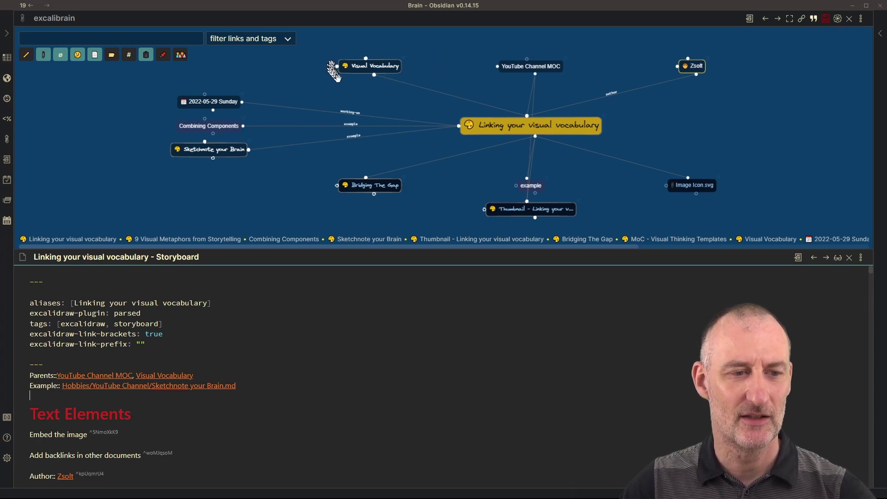
- Preview the Sketchnote your Brain note from the graph with Ctrl, then close the preview
{"action": "left_click", "coordinate": [152, 397]}
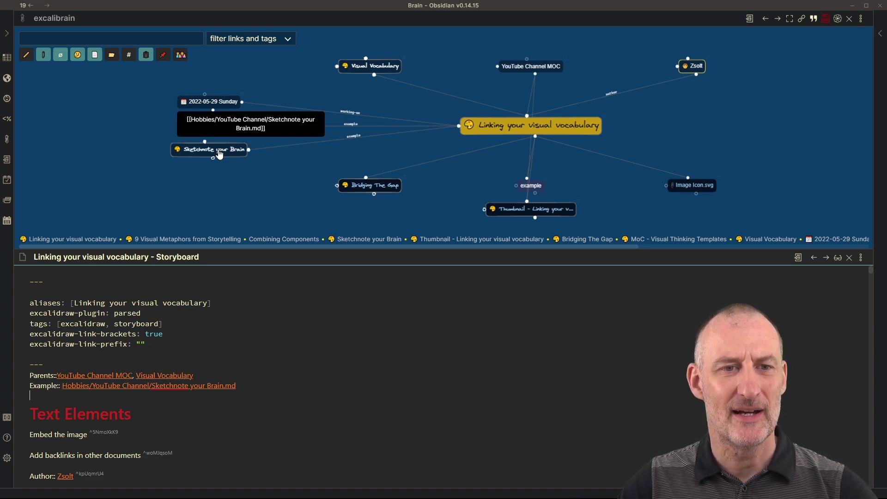
{"action": "key", "text": "ctrl"}
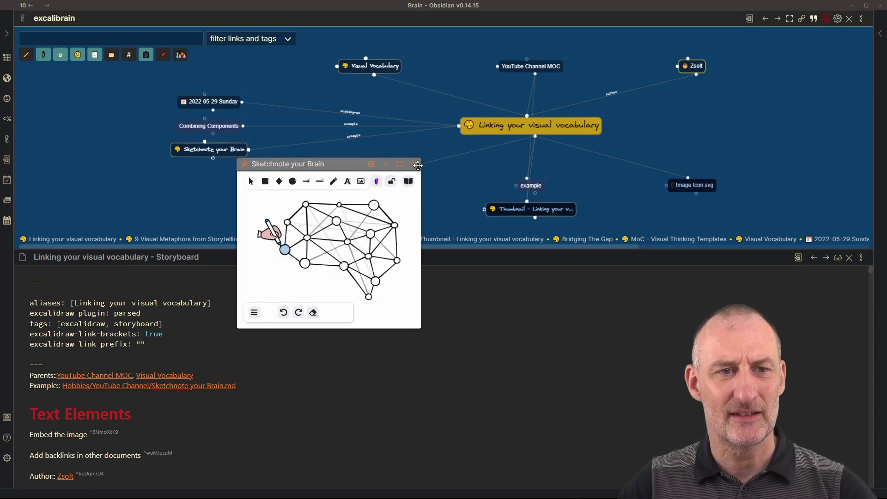
{"action": "left_click", "coordinate": [414, 165]}
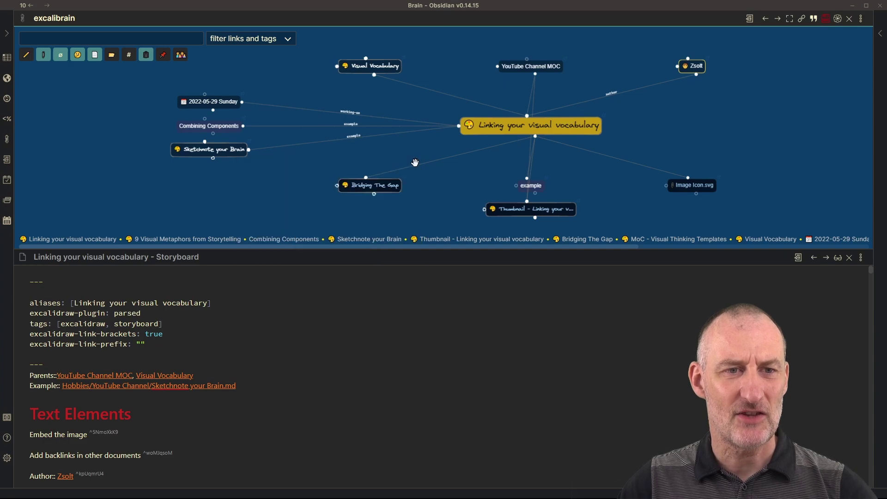
- Centre the graph on the Thumbnail note, refocus it on the storyboard, and select 'Example::'
{"action": "left_click", "coordinate": [555, 211]}
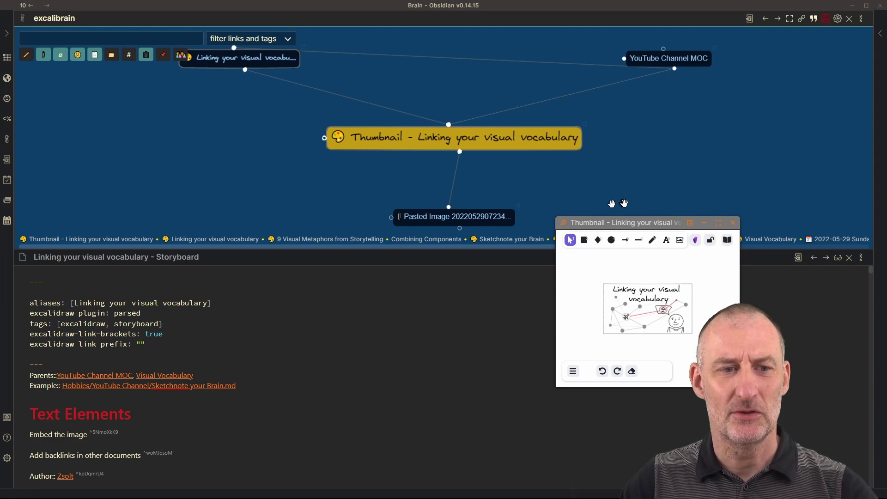
{"action": "left_click", "coordinate": [387, 316]}
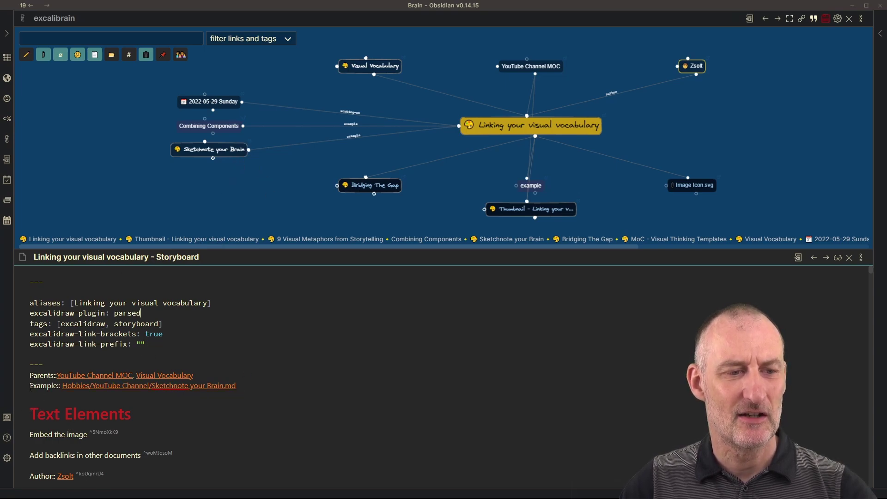
{"action": "left_click_drag", "start_coordinate": [30, 386], "coordinate": [63, 393]}
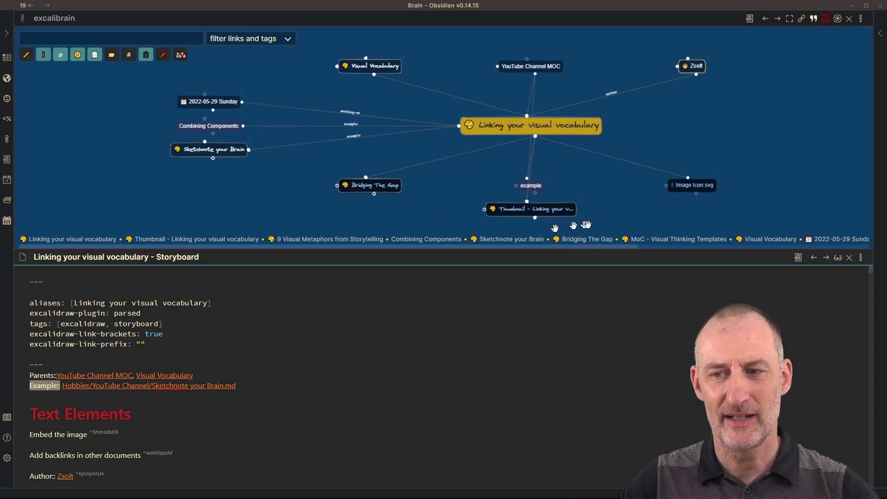
- Switch the storyboard back to Excalidraw drawing view and zoom into the ExcaliBrain graph
{"action": "left_click", "coordinate": [861, 257]}
{"action": "left_click", "coordinate": [780, 35]}
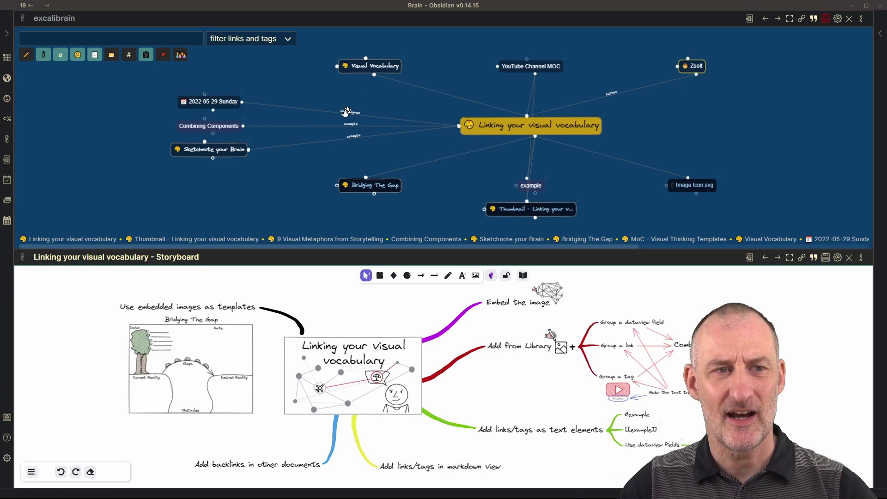
{"action": "scroll", "coordinate": [355, 98], "scroll_direction": "up", "scroll_amount": 3}
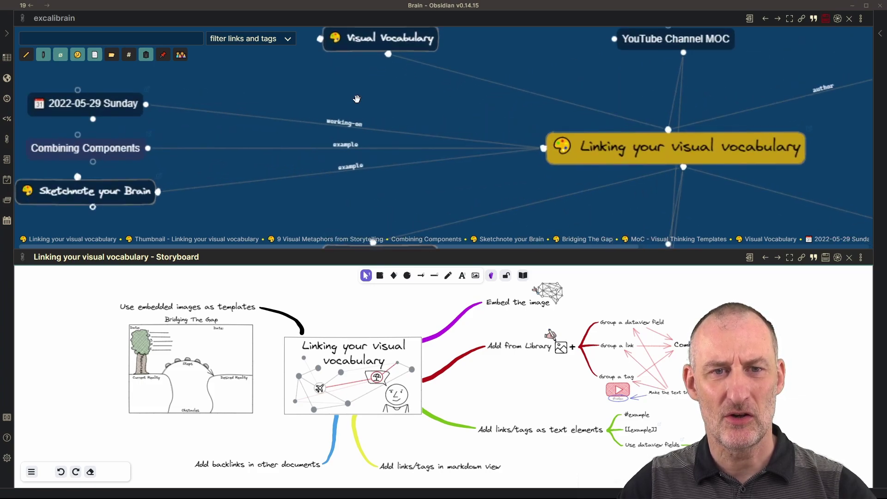
{"action": "left_click", "coordinate": [123, 109]}
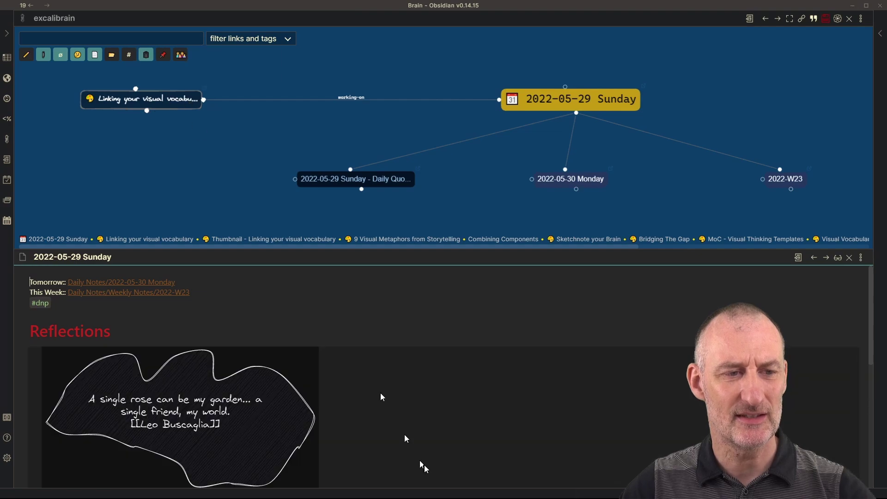
{"action": "scroll", "coordinate": [434, 439], "scroll_direction": "down", "scroll_amount": 5}
{"action": "scroll", "coordinate": [444, 409], "scroll_direction": "down", "scroll_amount": 2}
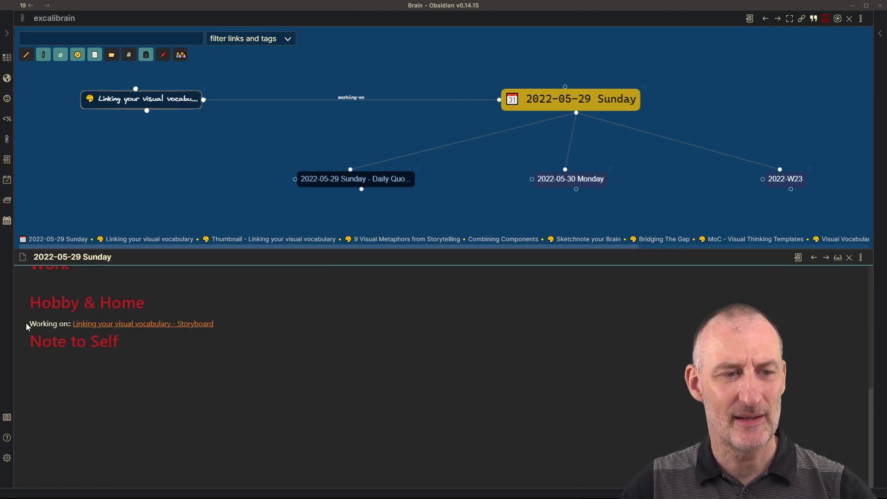
{"action": "left_click_drag", "start_coordinate": [31, 323], "coordinate": [66, 322]}
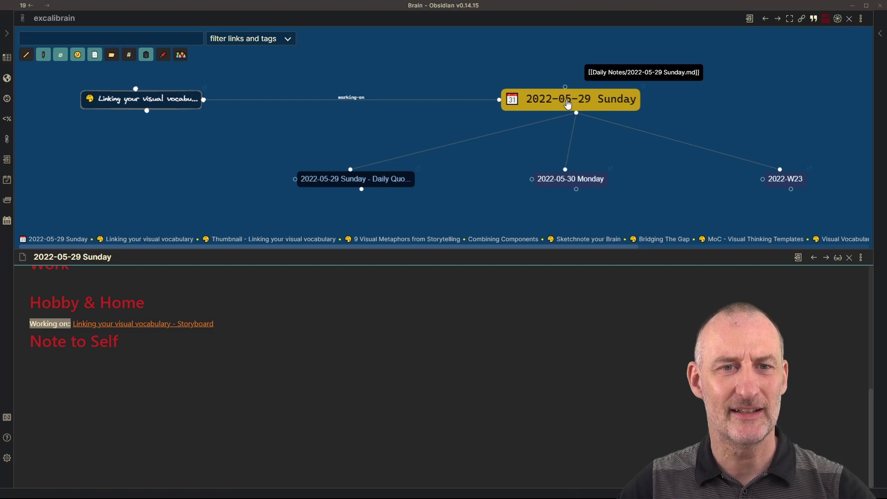
{"action": "left_click", "coordinate": [160, 101]}
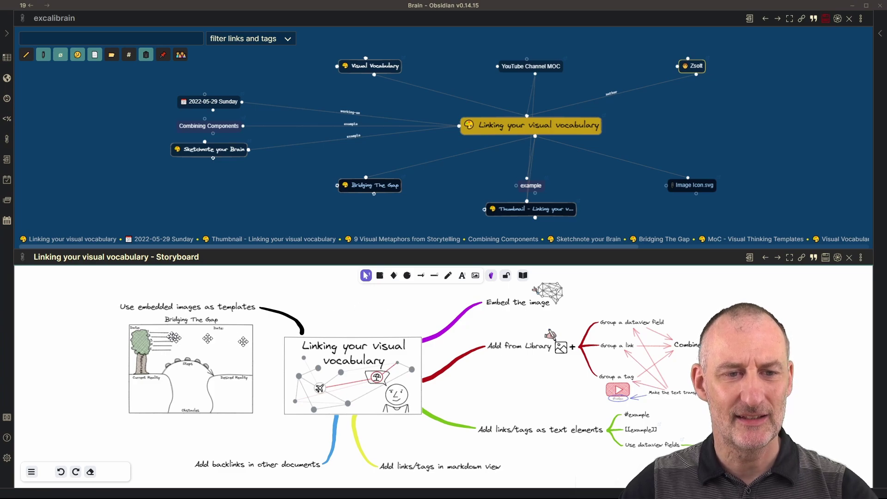
- Scroll the storyboard canvas to the Bridging The Gap template image and select it
{"action": "scroll", "coordinate": [68, 360], "scroll_direction": "up", "scroll_amount": 5, "text": "ctrl"}
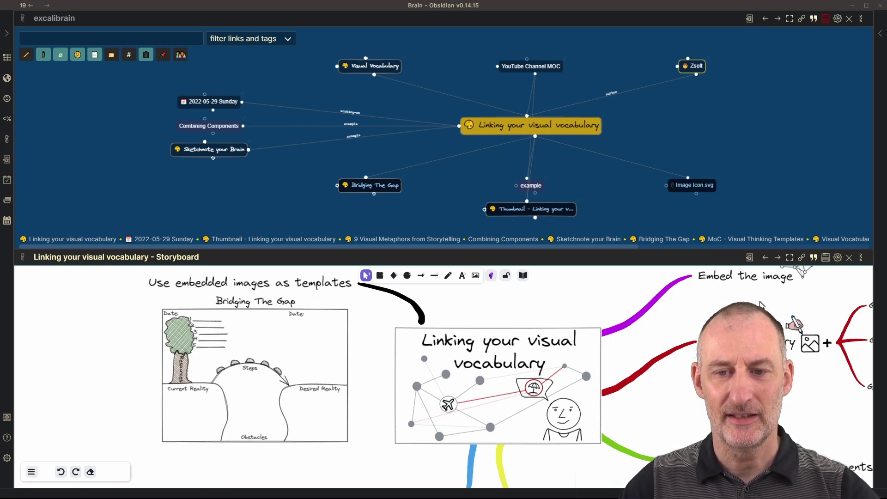
{"action": "scroll", "coordinate": [462, 369], "scroll_direction": "right", "scroll_amount": 5}
{"action": "scroll", "coordinate": [462, 369], "scroll_direction": "up", "scroll_amount": 1}
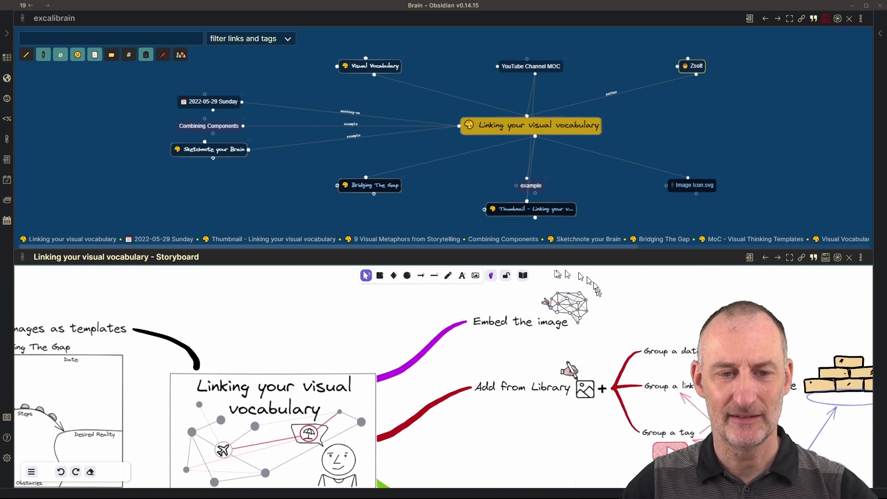
{"action": "scroll", "coordinate": [457, 376], "scroll_direction": "left", "scroll_amount": 8}
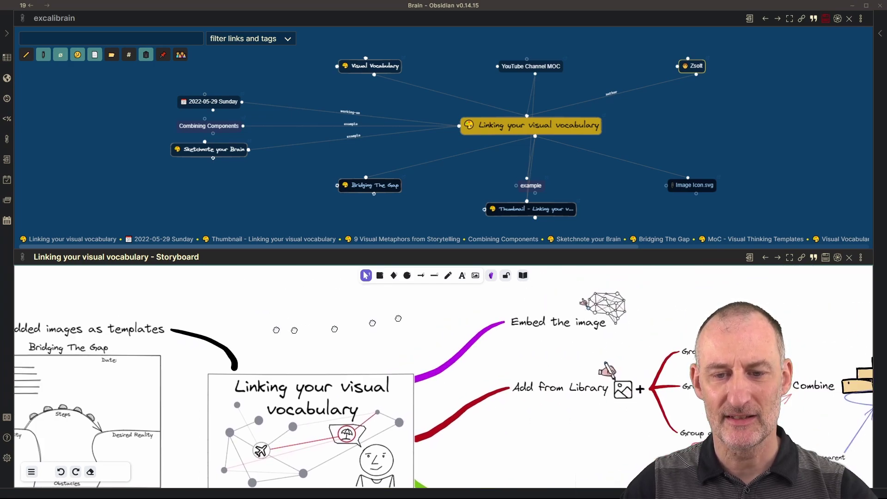
{"action": "scroll", "coordinate": [457, 377], "scroll_direction": "down", "scroll_amount": 1}
{"action": "left_click", "coordinate": [505, 398]}
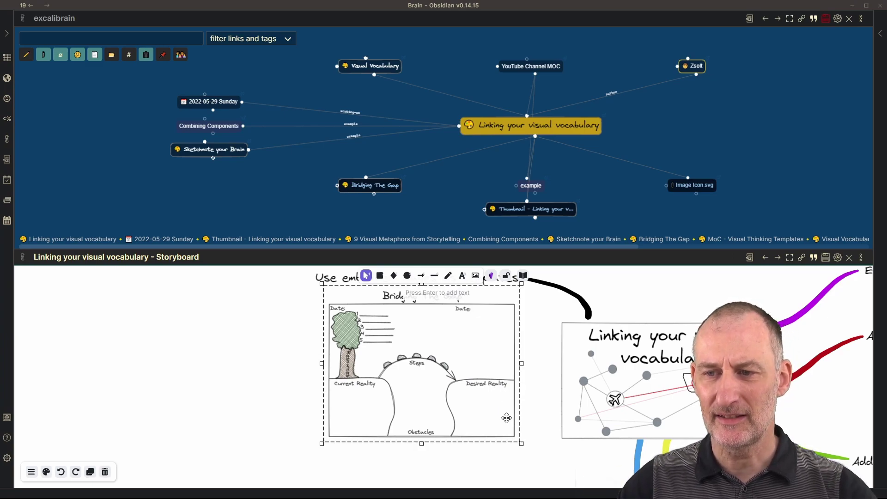
- In full screen, lock the Bridging The Gap template image and confirm it no longer gets selected
{"action": "left_click", "coordinate": [789, 258]}
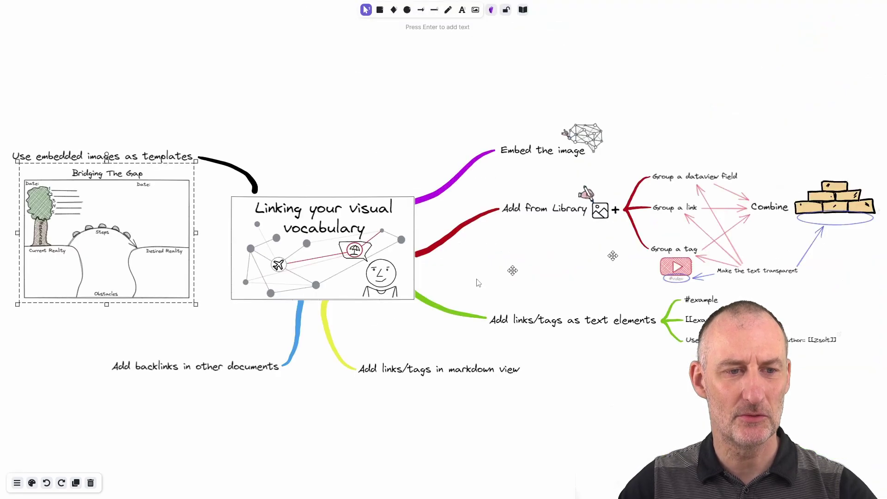
{"action": "right_click", "coordinate": [151, 296]}
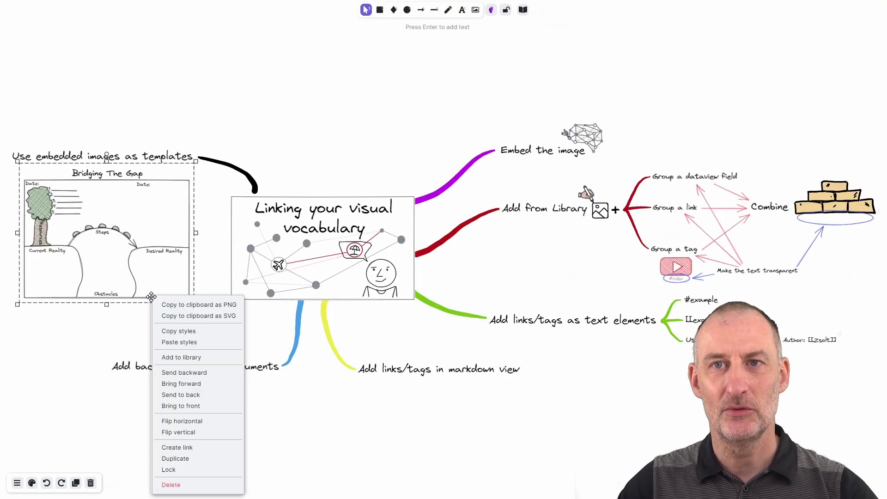
{"action": "left_click", "coordinate": [178, 470]}
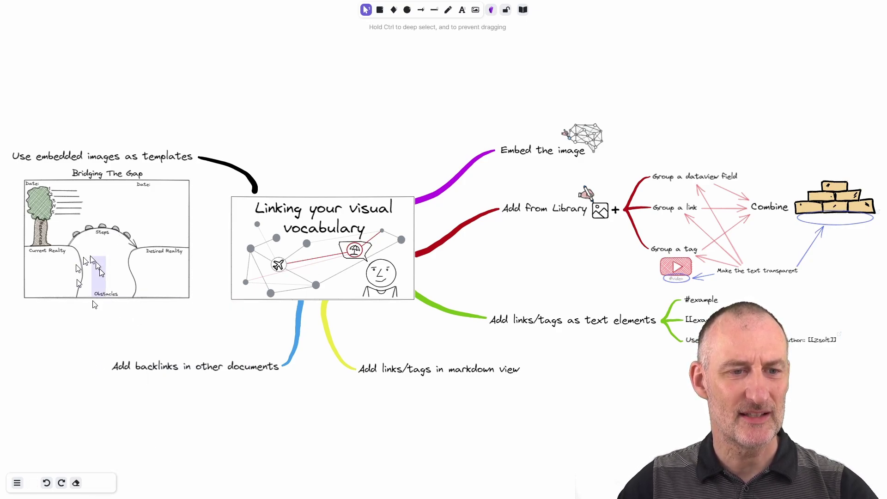
{"action": "left_click_drag", "start_coordinate": [23, 217], "coordinate": [192, 311]}
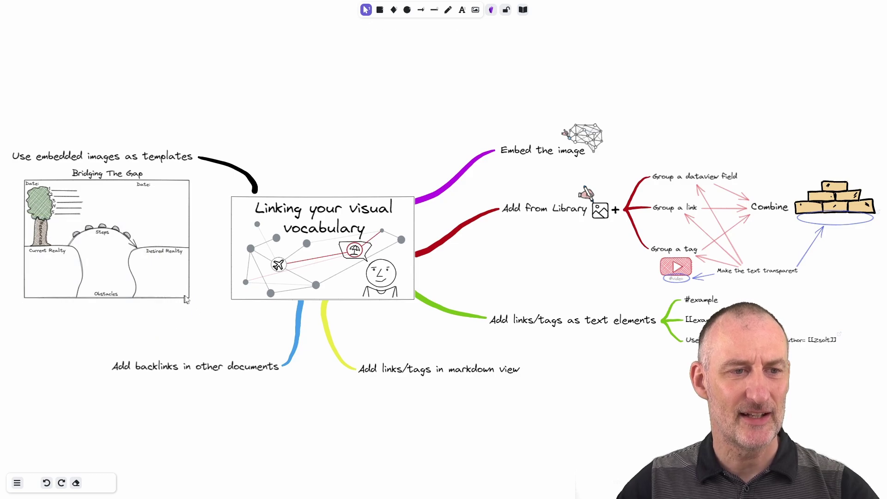
{"action": "double_click", "coordinate": [192, 302]}
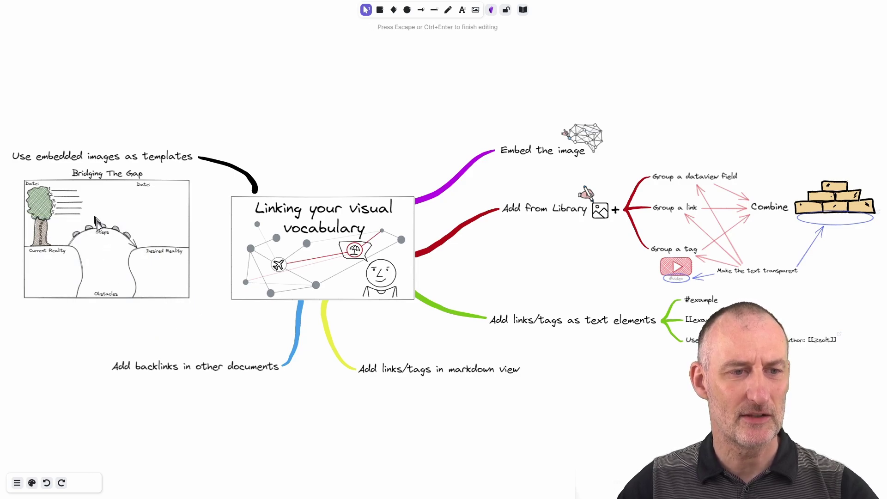
{"action": "left_click", "coordinate": [86, 328]}
- Enter [[2022-05-29 Sunday]] beside the right-hand Date: label, then reopen that link text for editing
{"action": "scroll", "coordinate": [85, 328], "scroll_direction": "up", "scroll_amount": 10}
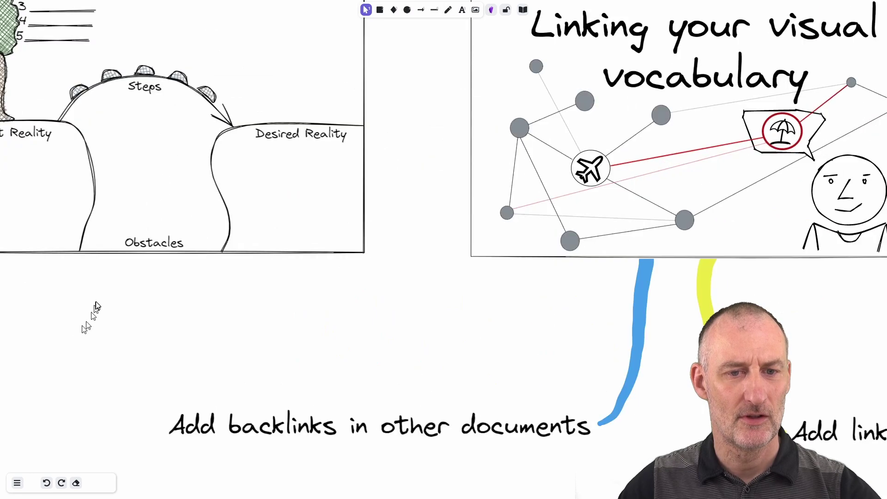
{"action": "left_click_drag", "start_coordinate": [115, 301], "coordinate": [359, 451]}
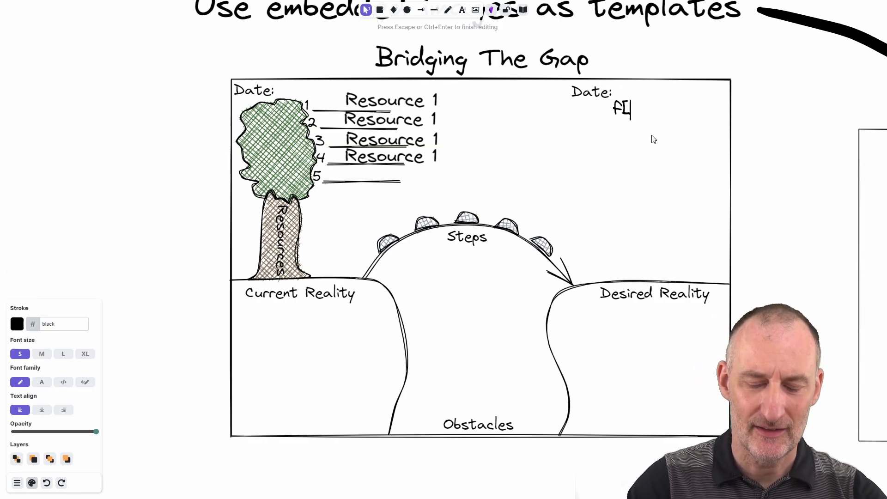
{"action": "type", "text": "200"}
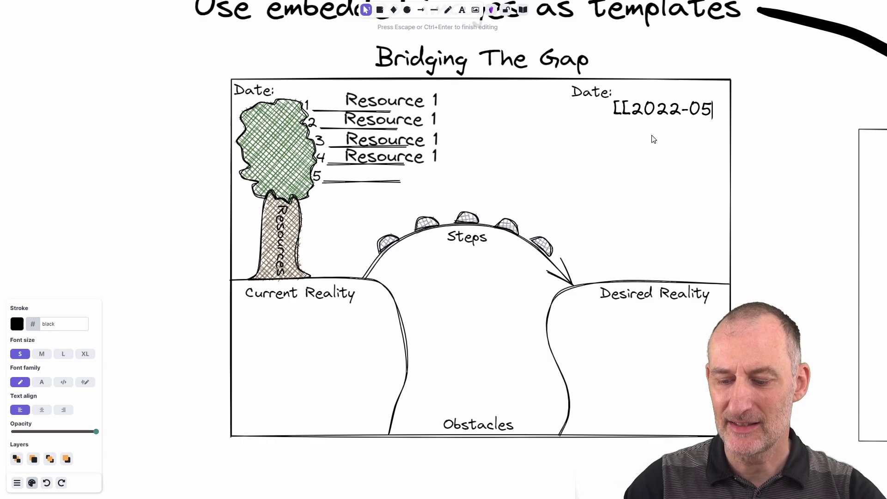
{"action": "type", "text": "-29 Sunday"}
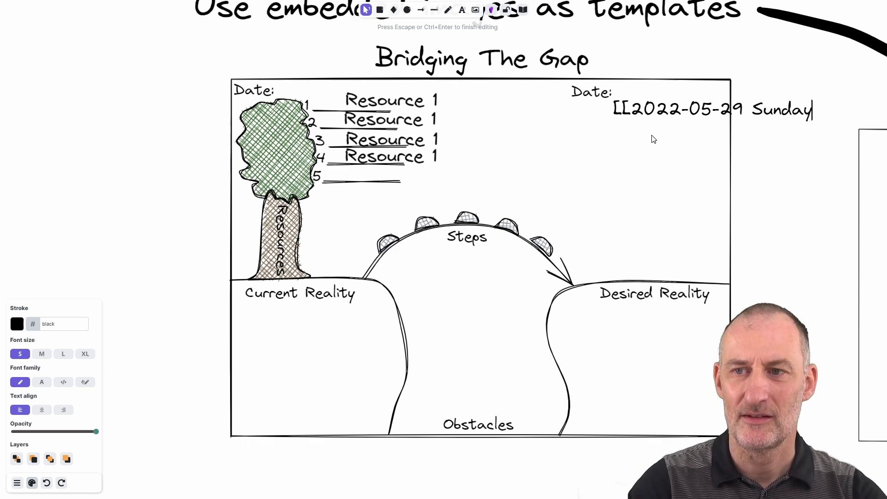
{"action": "type", "text": "]]"}
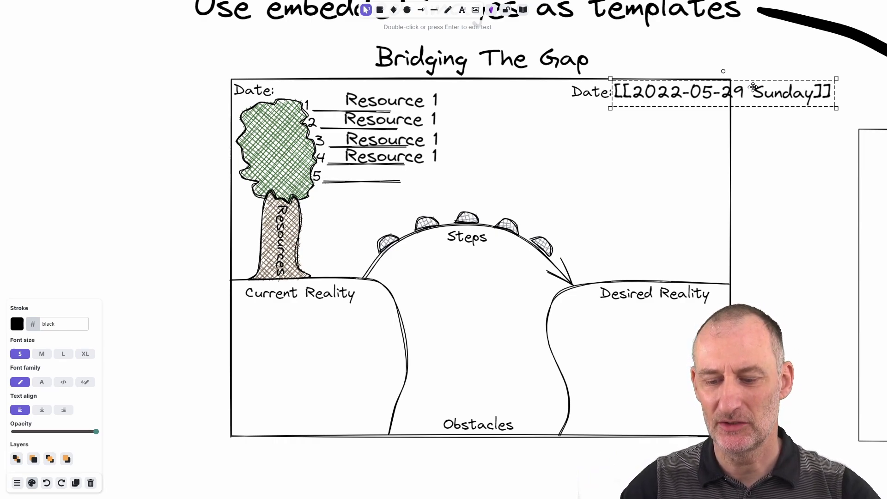
{"action": "double_click", "coordinate": [752, 87]}
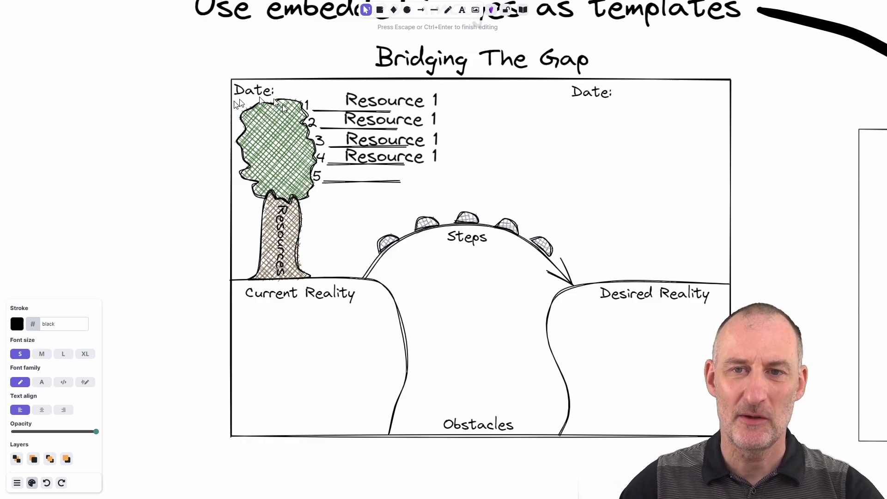
{"action": "scroll", "coordinate": [411, 226], "scroll_direction": "down", "scroll_amount": 10}
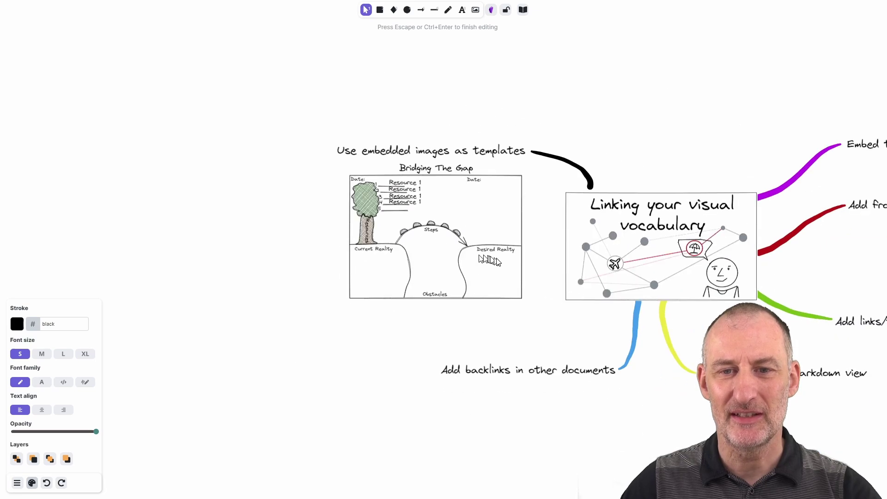
{"action": "key", "text": "k"}
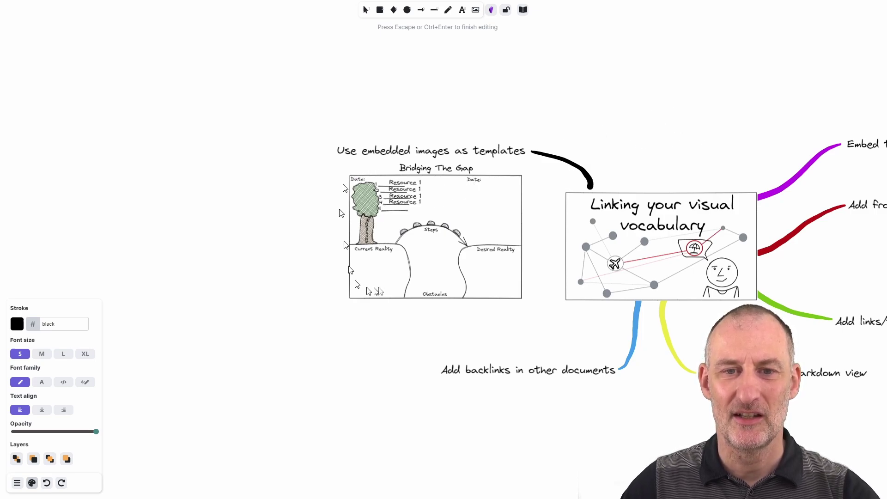
{"action": "key", "text": "k"}
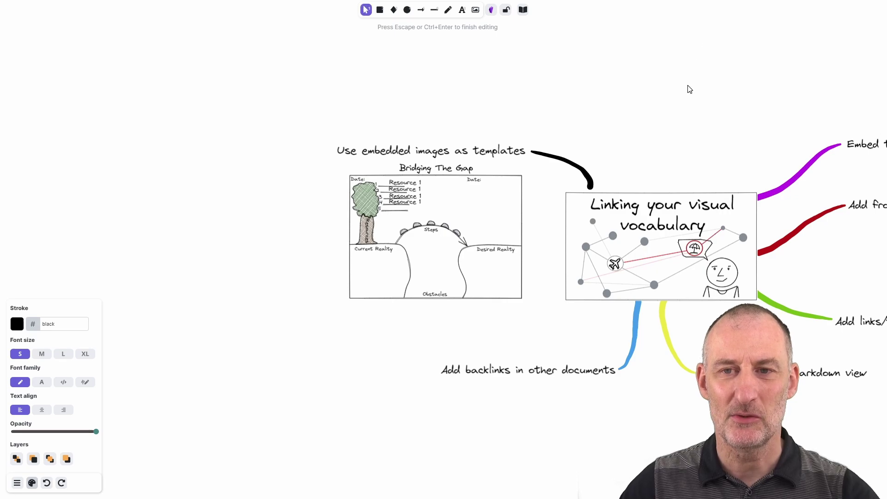
{"action": "key", "text": "Escape"}
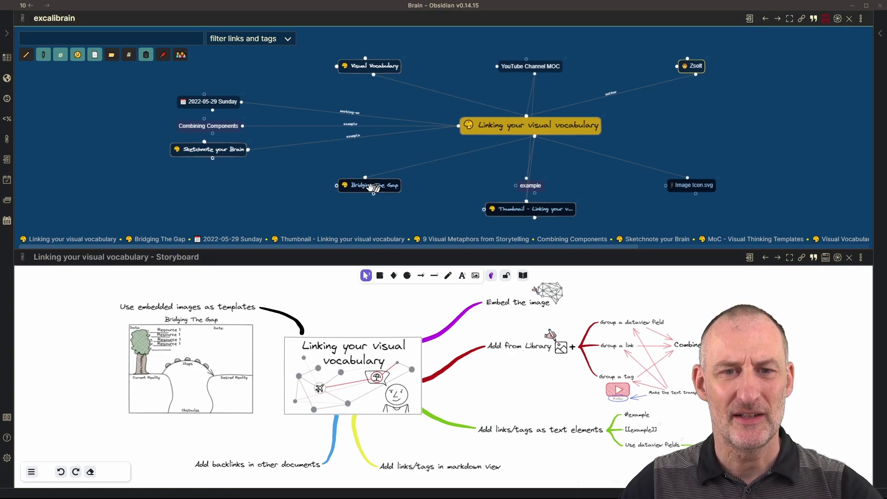
{"action": "left_click", "coordinate": [387, 191]}
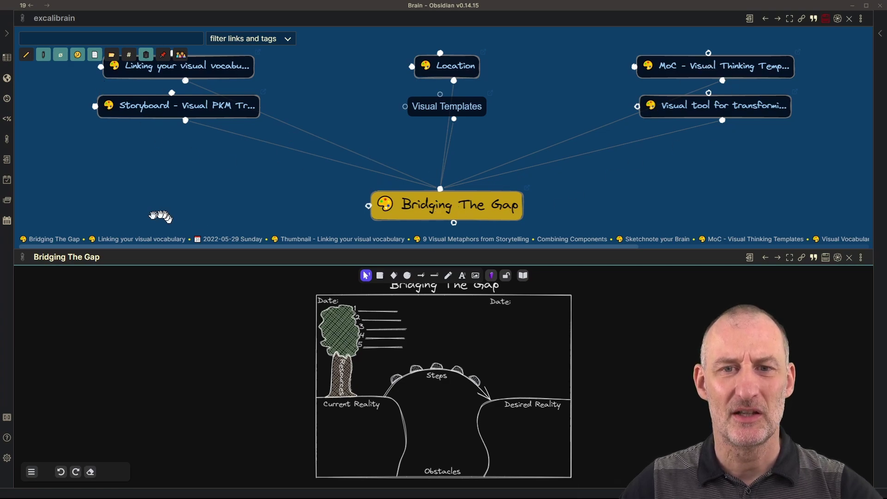
{"action": "left_click", "coordinate": [134, 239]}
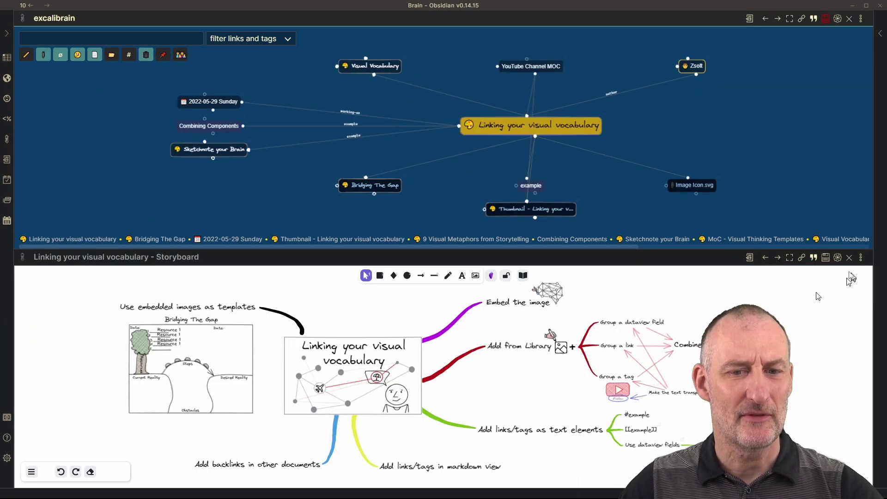
{"action": "left_click", "coordinate": [790, 259]}
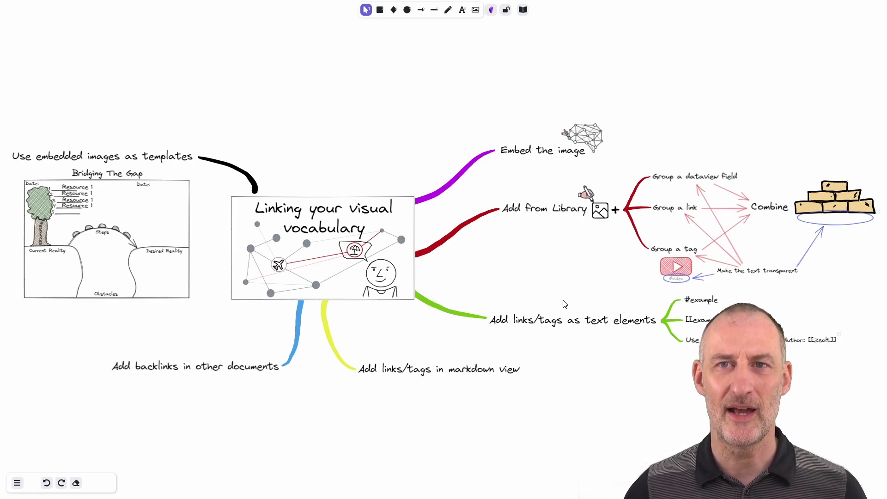
{"action": "scroll", "coordinate": [861, 175], "scroll_direction": "up", "scroll_amount": 5}
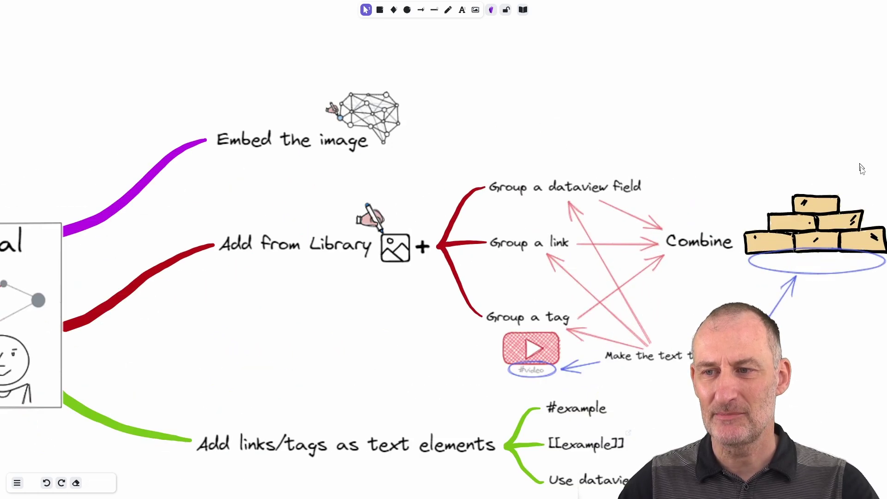
{"action": "left_click_drag", "start_coordinate": [836, 159], "coordinate": [653, 159]}
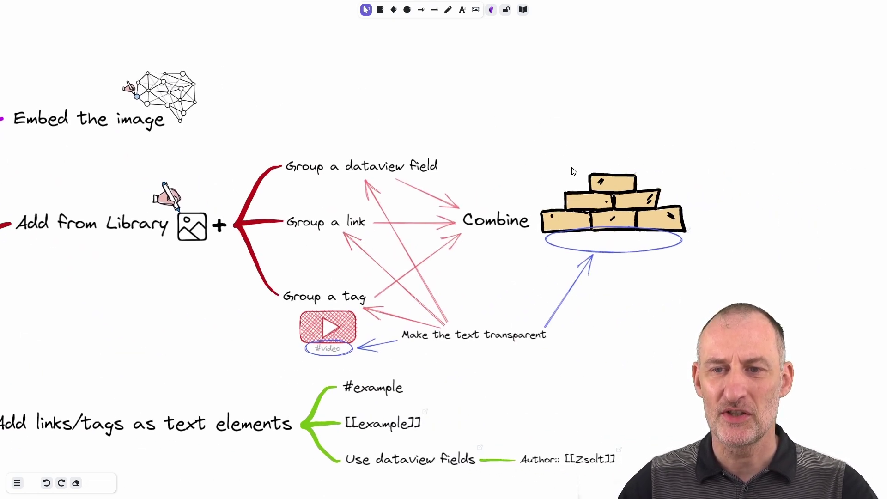